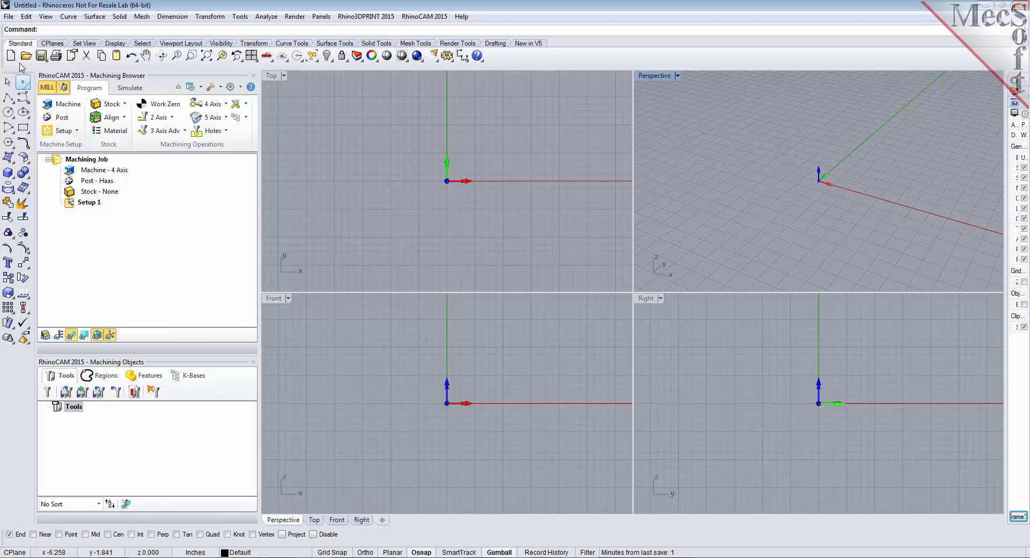
Open the part file 4AxisIntroductionTutorial.3dm from the QuickStart folder
left_click(9, 16)
left_click(30, 41)
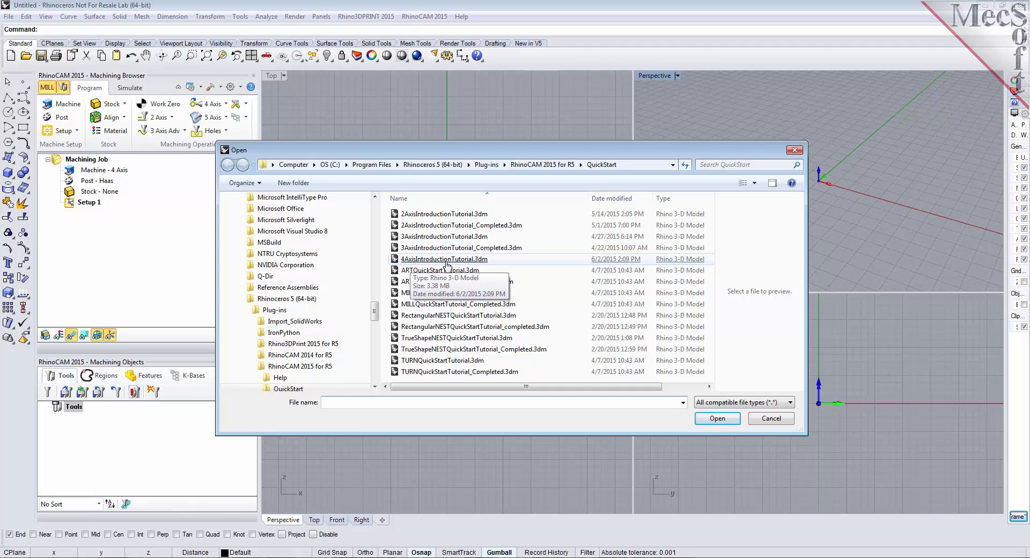
left_click(466, 260)
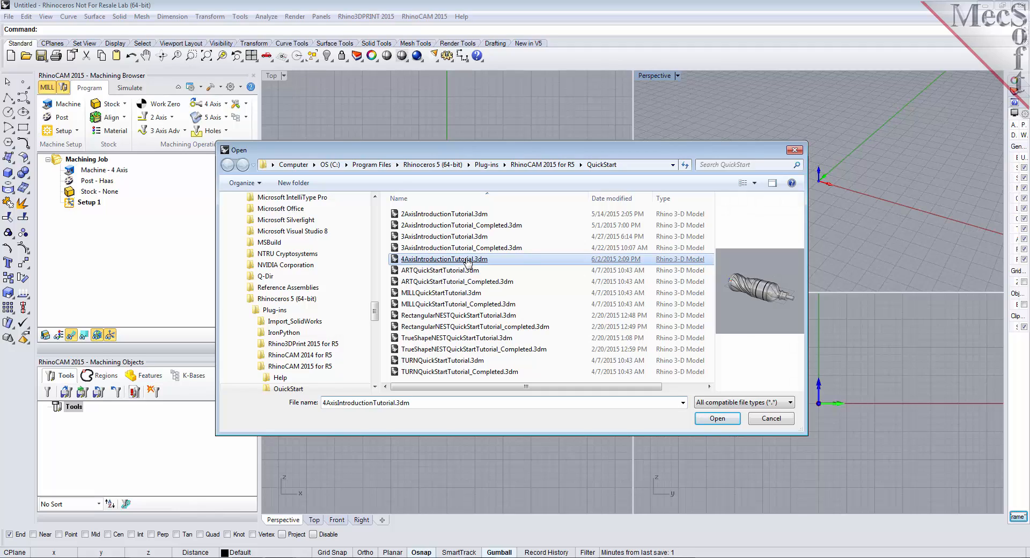
double_click(467, 260)
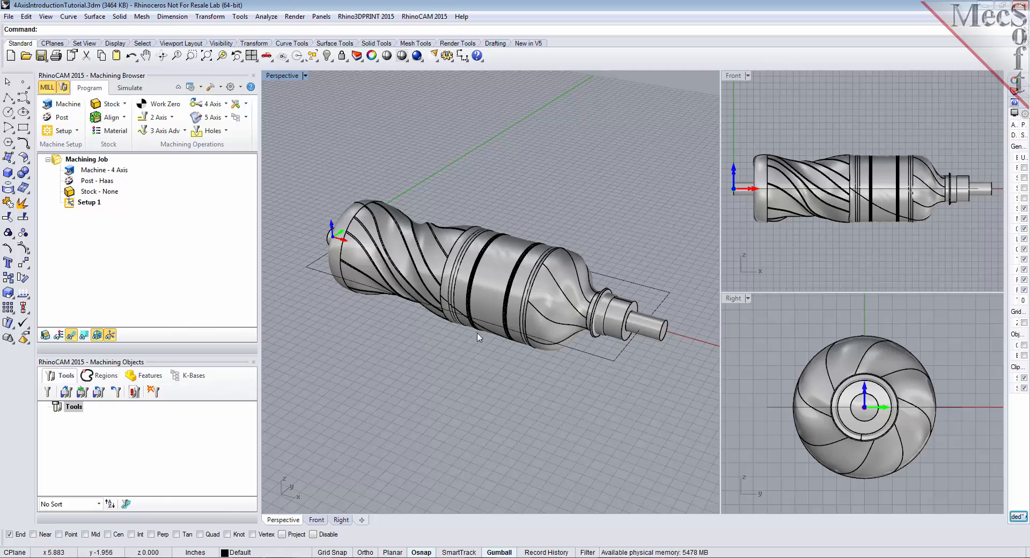
mouse_move(465, 320)
right_mouse_down()
mouse_move(445, 358)
mouse_move(534, 285)
mouse_move(656, 284)
mouse_move(523, 295)
mouse_move(464, 337)
right_mouse_up()
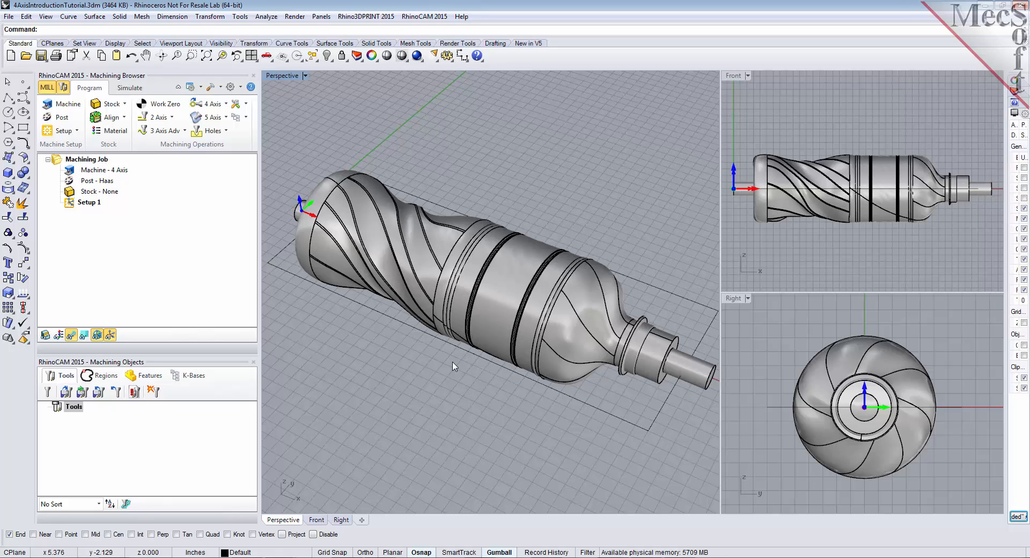
Define the machine as 4 Axis with a Table configuration and no limit on the rotary axis angle
left_click(68, 104)
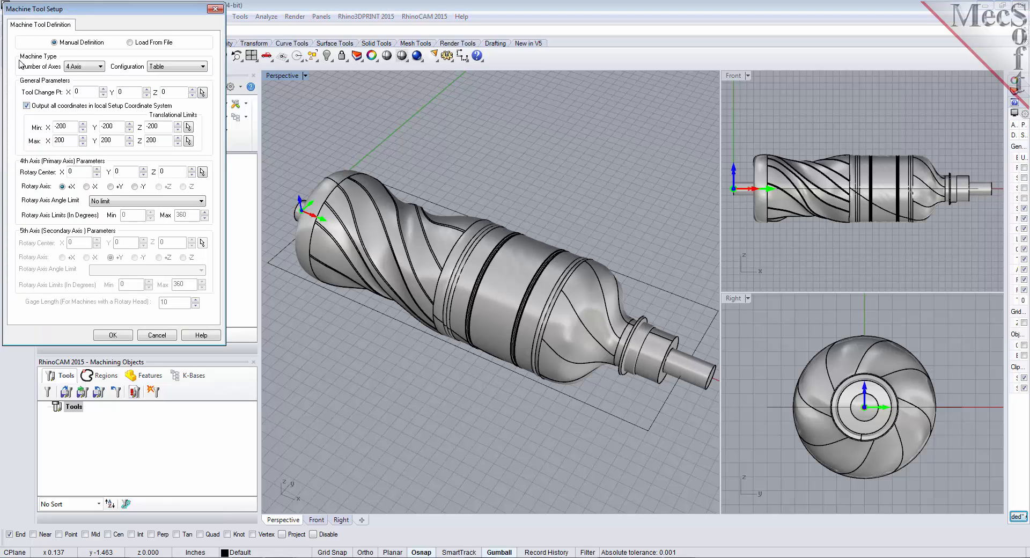
left_click(78, 67)
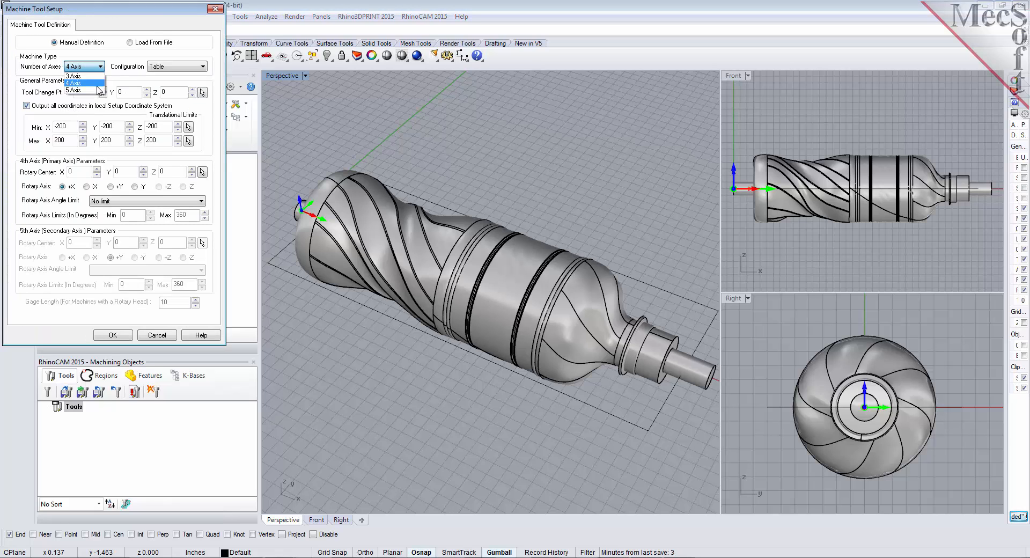
left_click(96, 83)
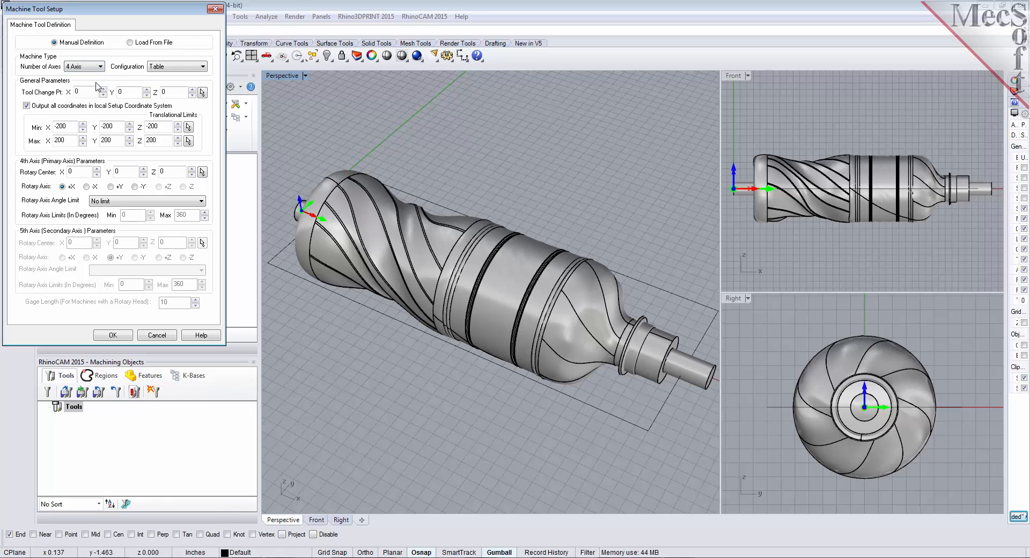
left_click(176, 66)
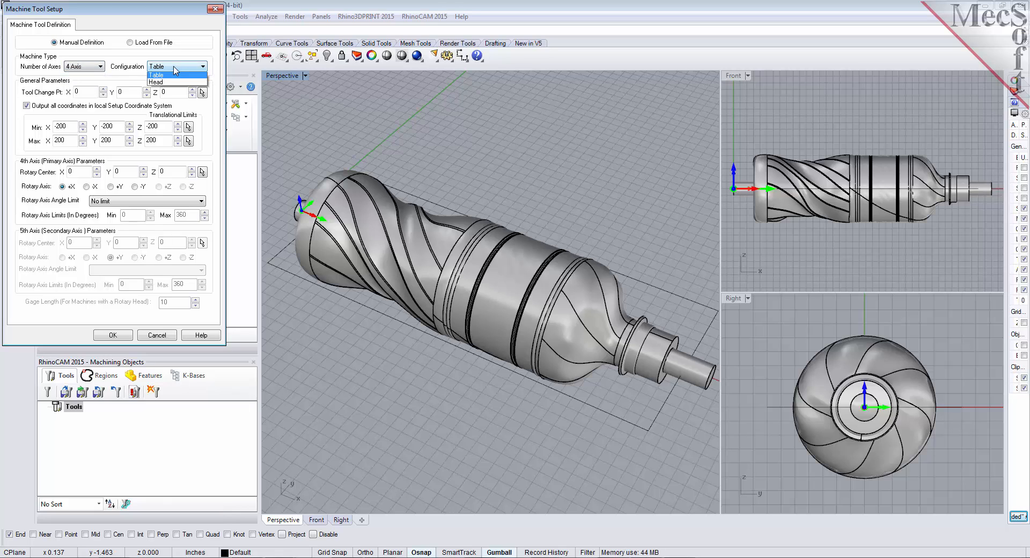
left_click(176, 78)
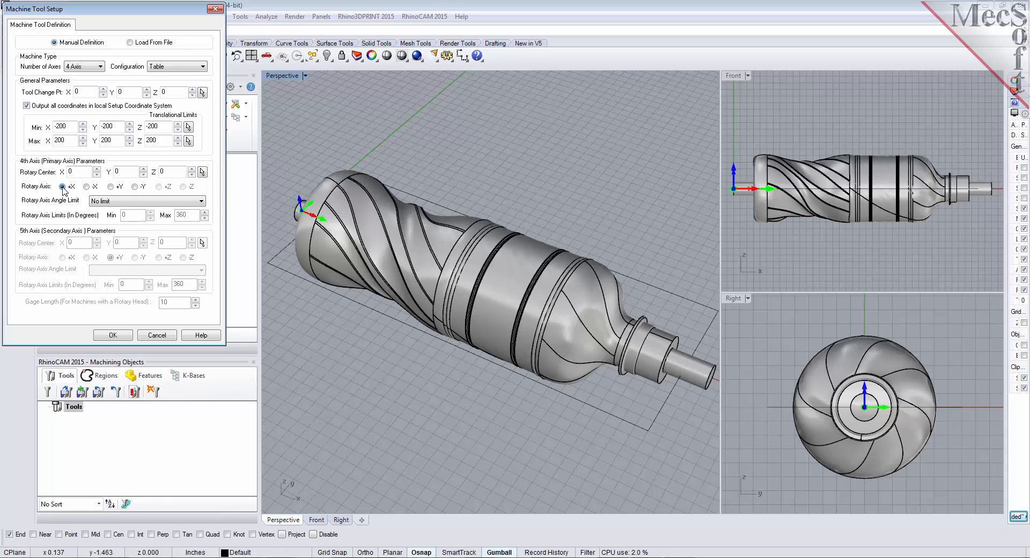
left_click(111, 203)
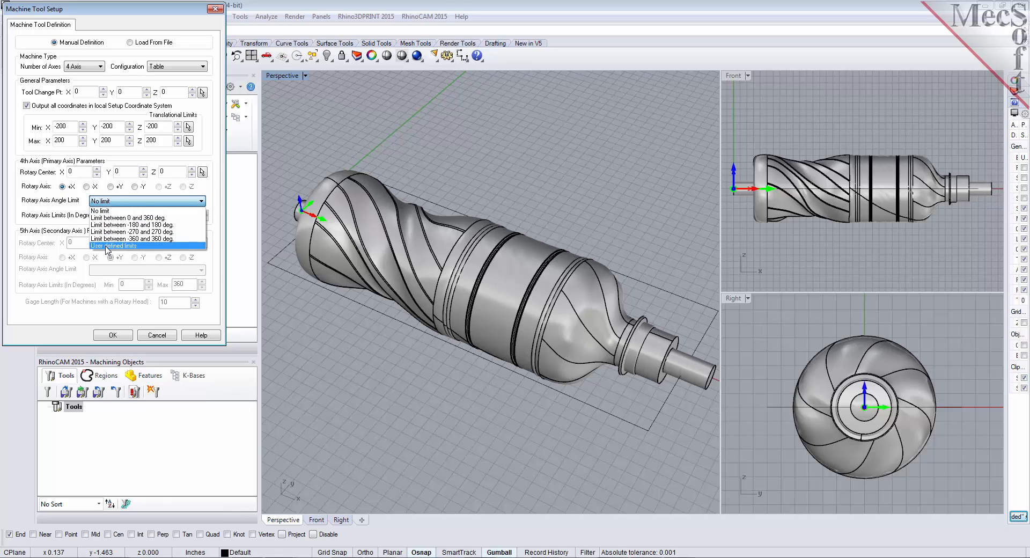
left_click(107, 210)
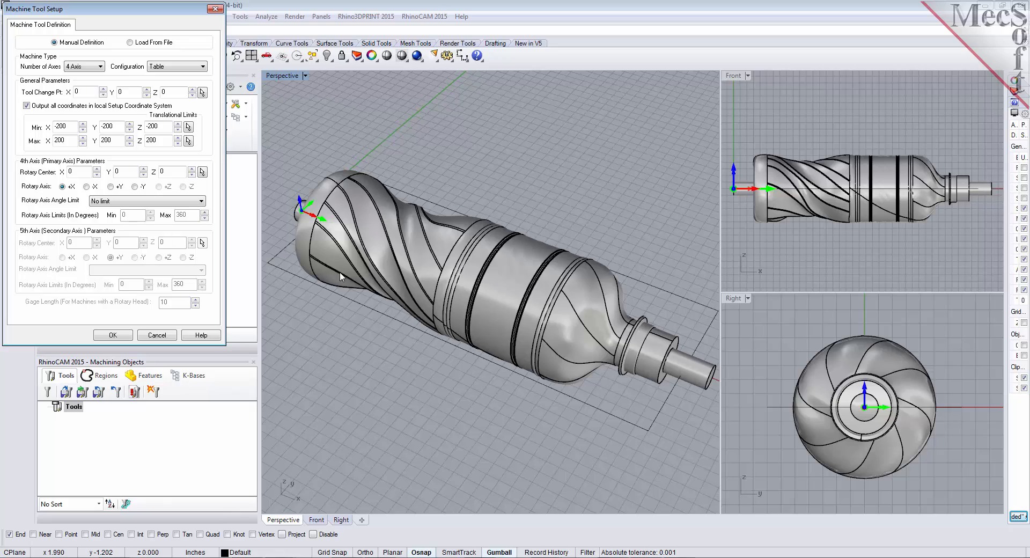
right_click_drag(372, 298, 330, 277)
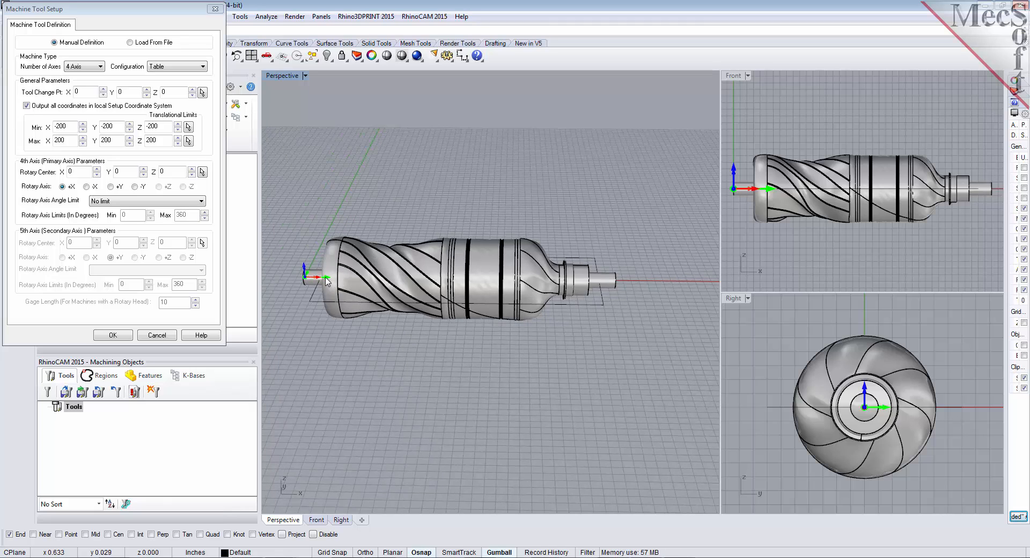
right_click_drag(435, 286, 397, 333)
left_click(112, 335)
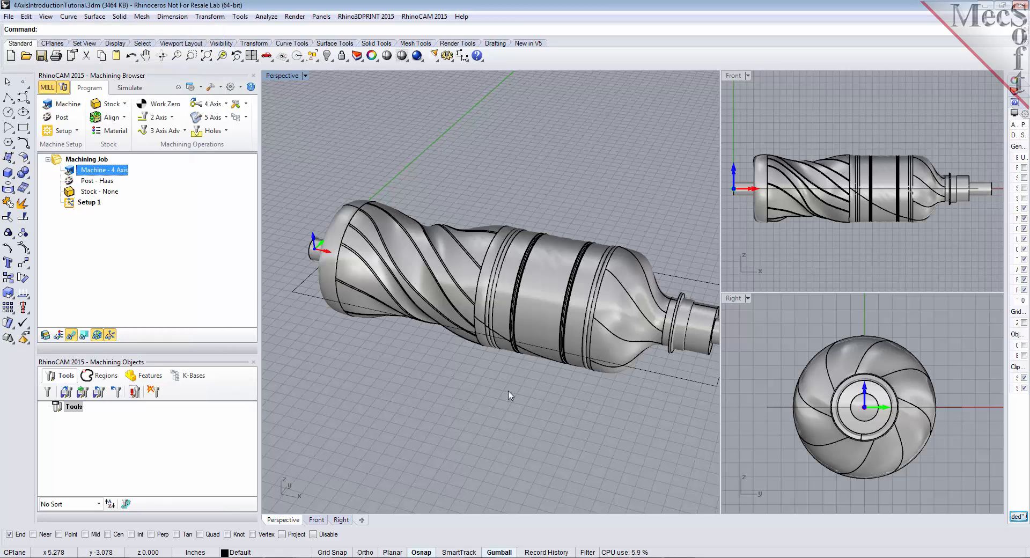
Set the post-processor to Haas with .nc as the posted file extension
right_click_drag(490, 365, 460, 372)
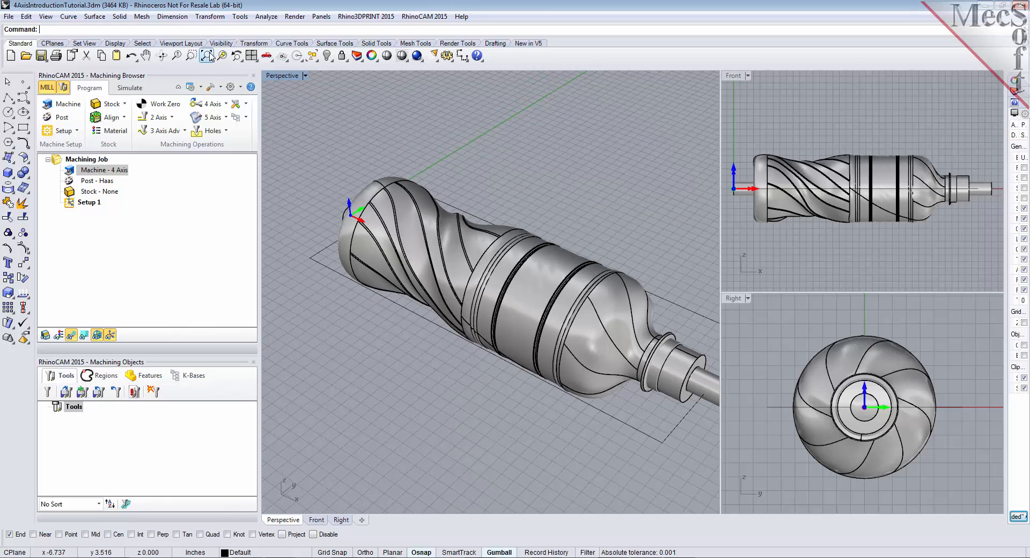
scroll(596, 365, "down", 5)
scroll(643, 365, "up", 5)
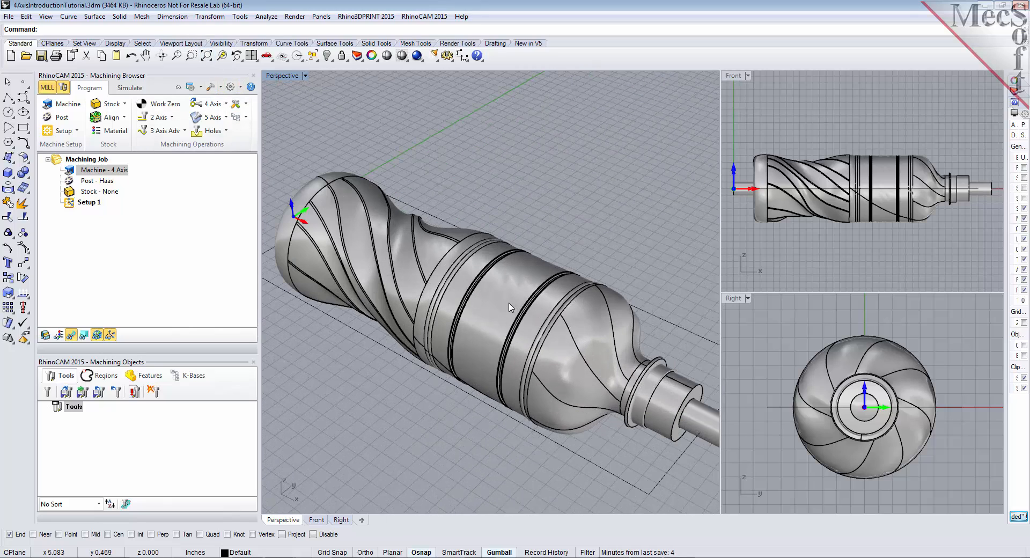
left_click(62, 117)
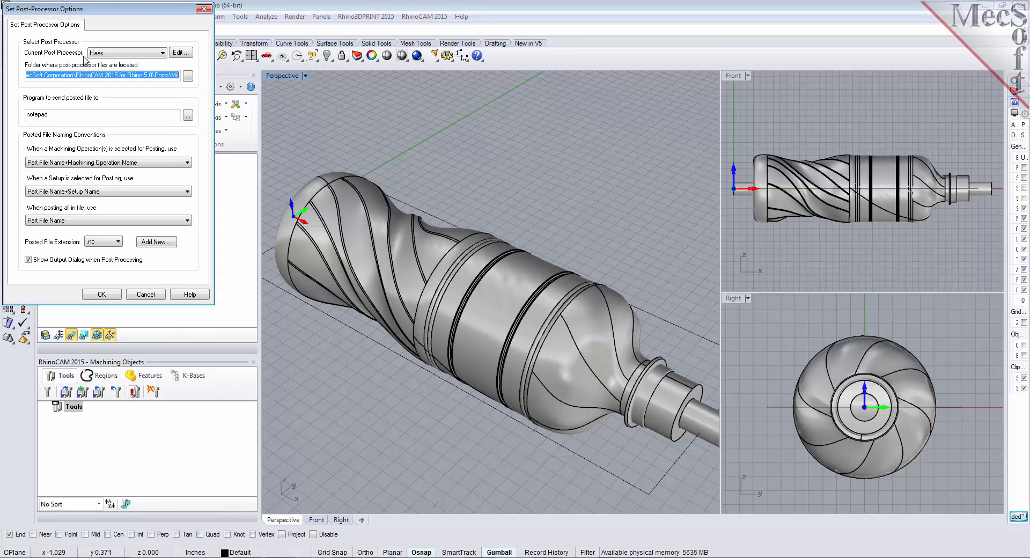
left_click(162, 54)
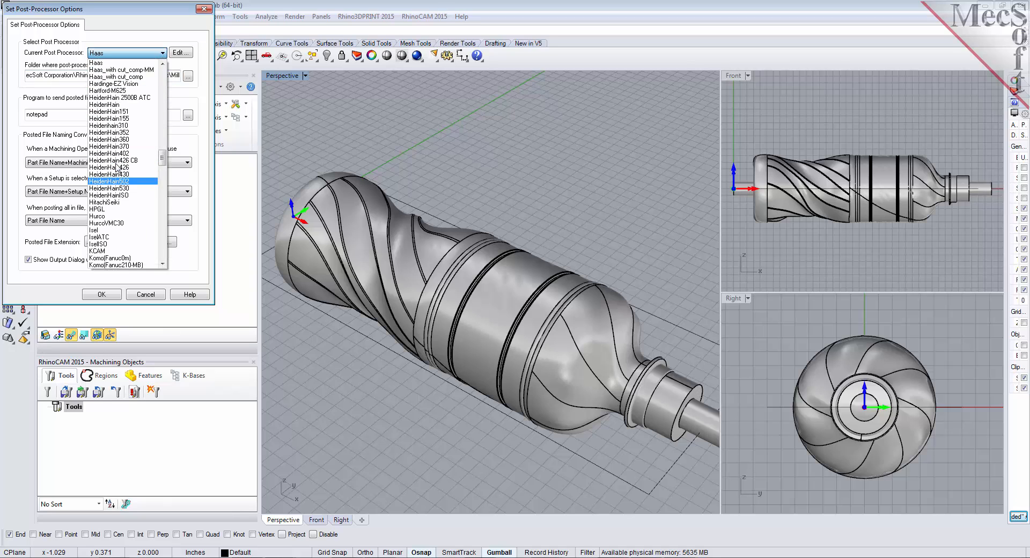
left_click(109, 63)
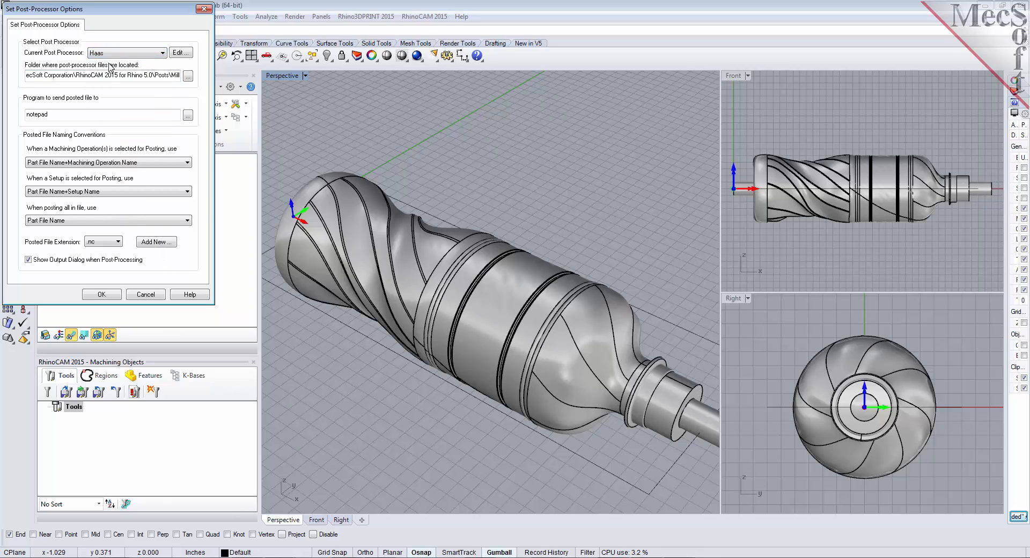
left_click(118, 241)
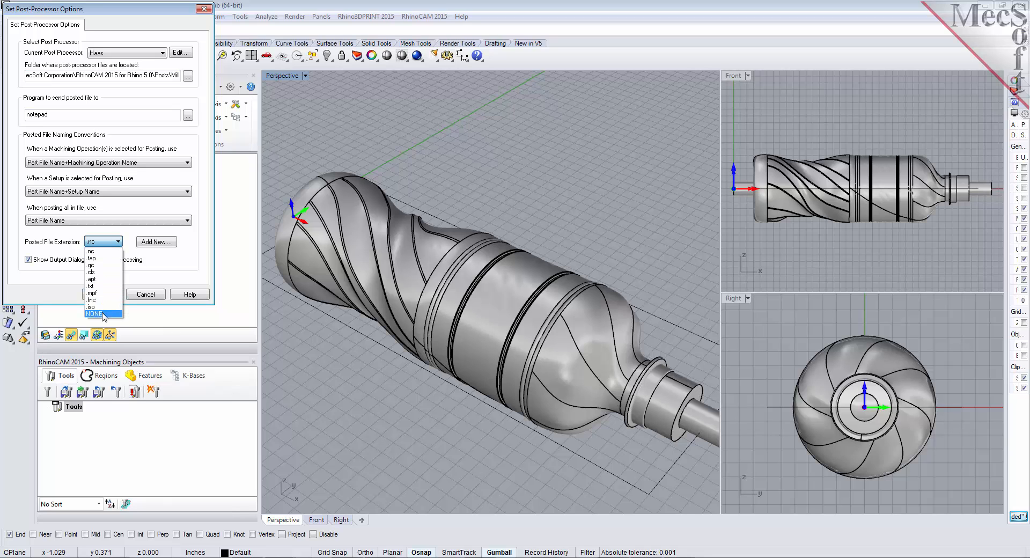
left_click(103, 251)
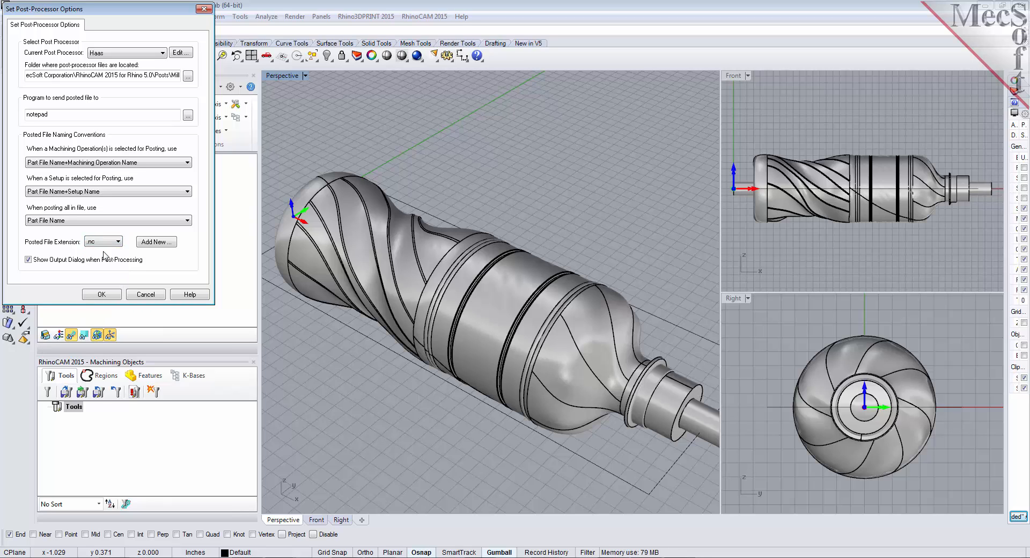
left_click(109, 295)
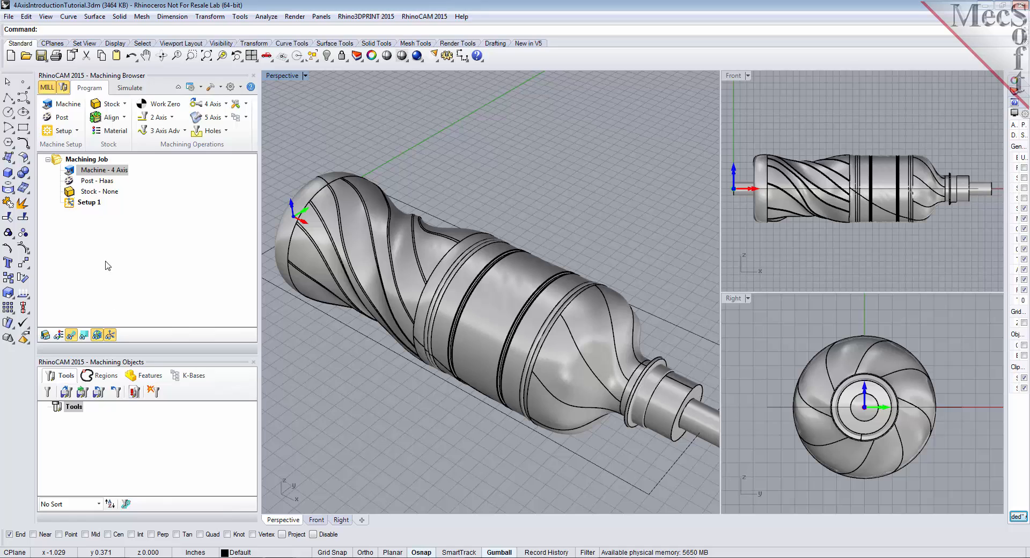
Examine the coordinate origin at the shaft end of the part and how the part's axis is oriented
left_click(70, 182)
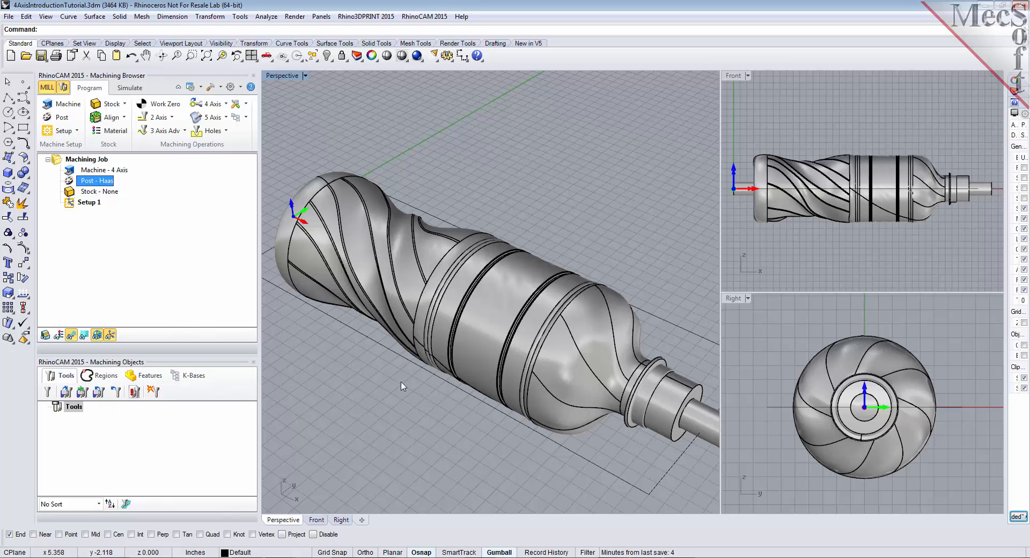
left_click(73, 206)
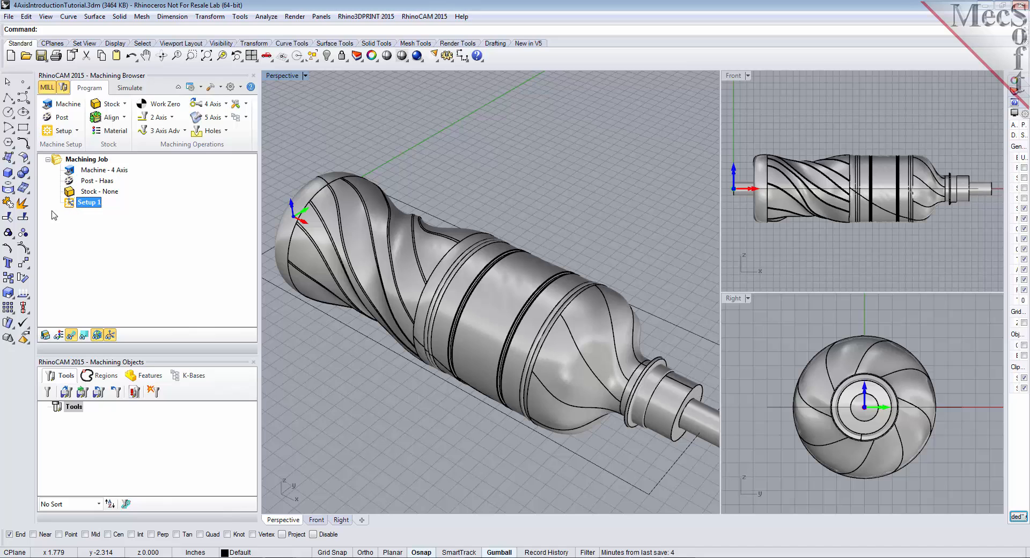
right_click_drag(389, 368, 501, 351)
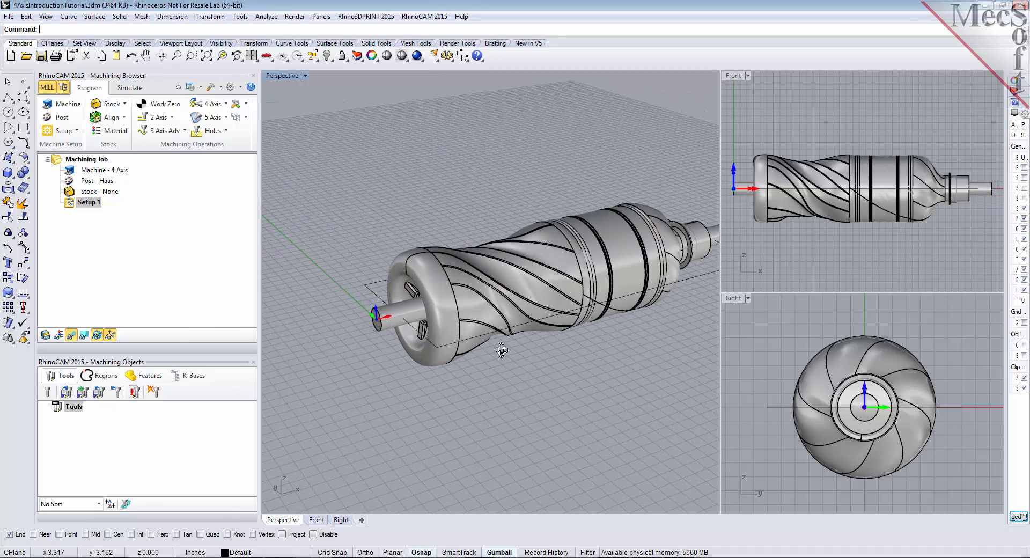
left_click(145, 56)
left_click_drag(493, 177, 456, 190)
key("Escape")
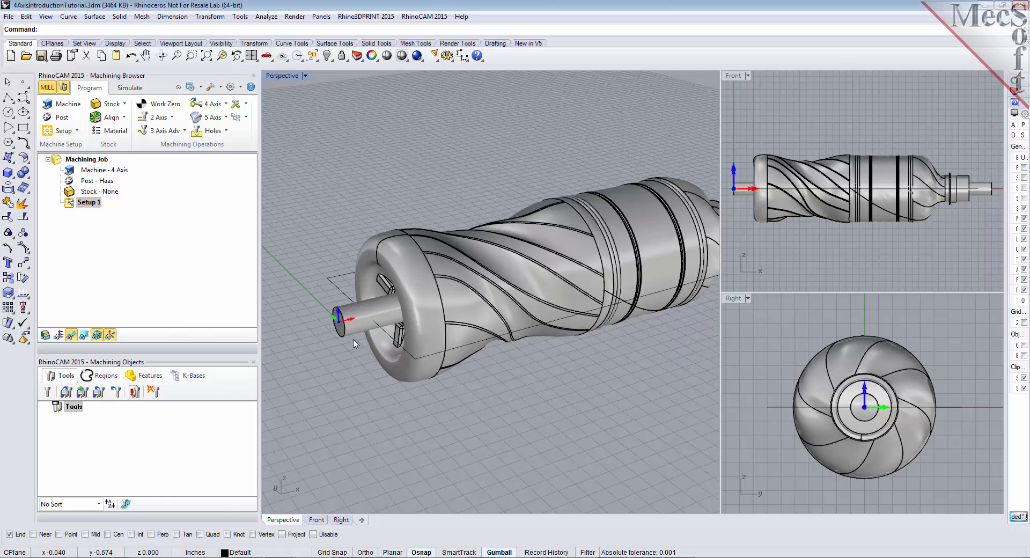
scroll(354, 343, "up", 5)
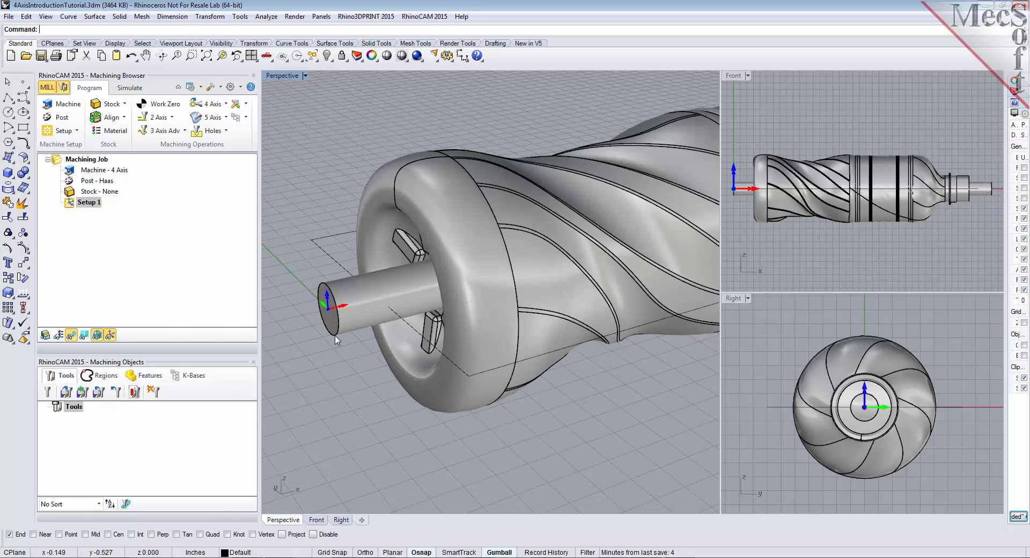
right_click_drag(490, 365, 425, 358)
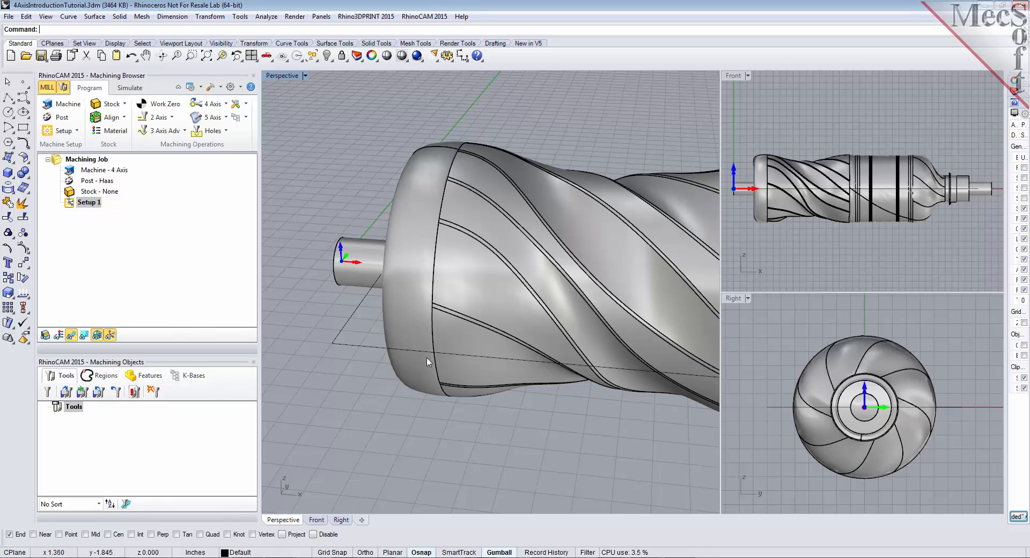
right_click_drag(581, 362, 530, 359)
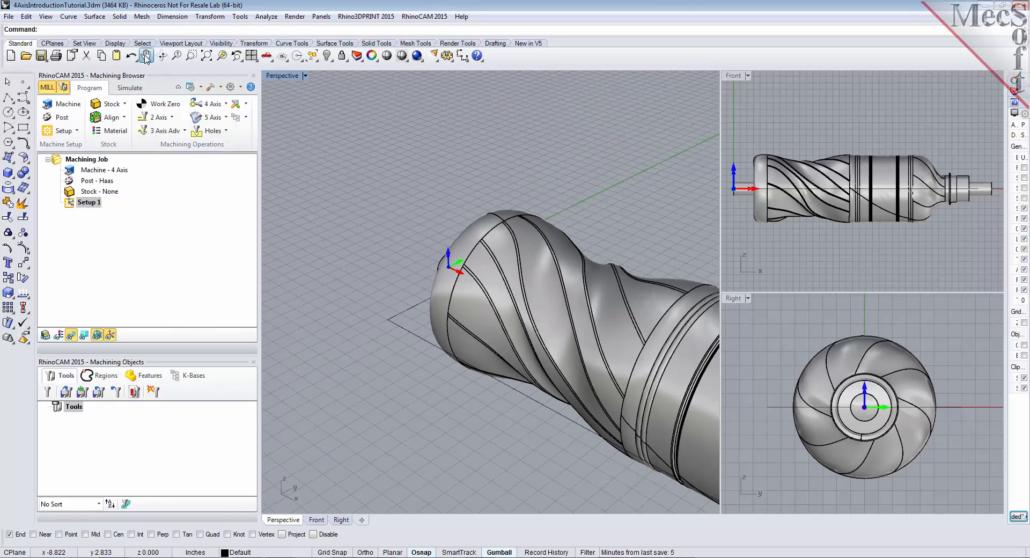
left_click(144, 56)
left_click_drag(566, 405, 516, 328)
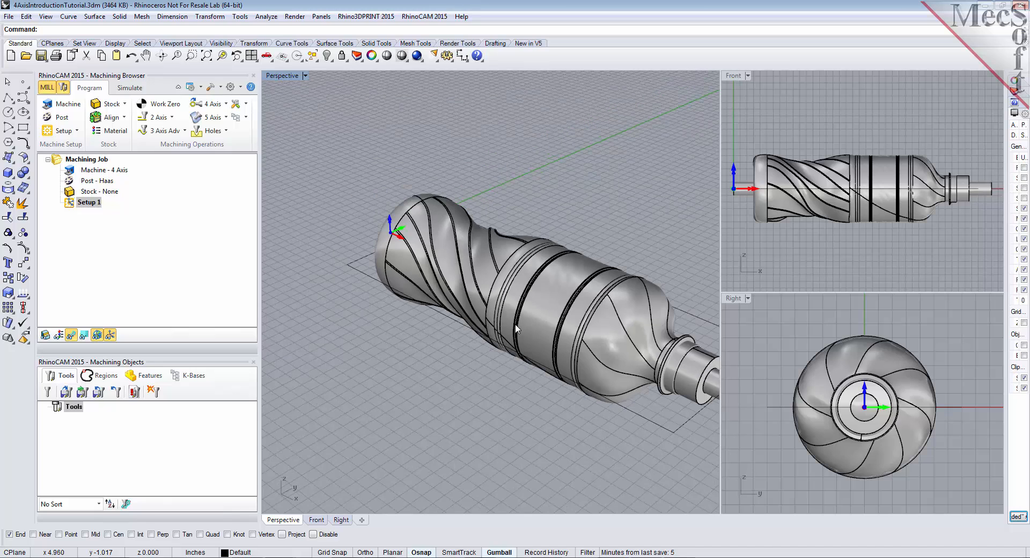
Create a box stock 9.75 inches long, 3 wide and 3 high, positioned from the lower front corner nearest the origin
left_click(124, 105)
left_click(153, 126)
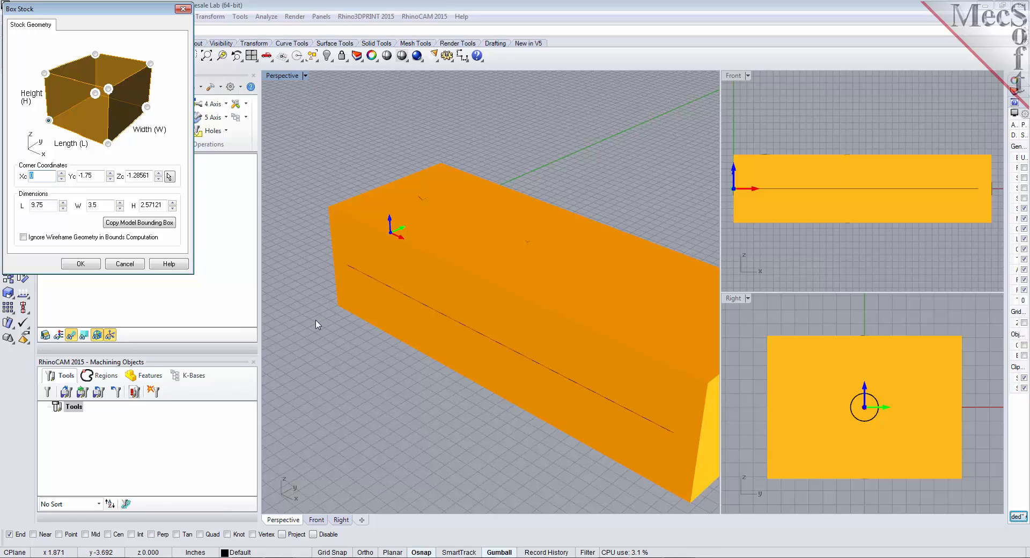
left_click_drag(48, 204, 30, 206)
left_click_drag(102, 202, 80, 206)
type("3")
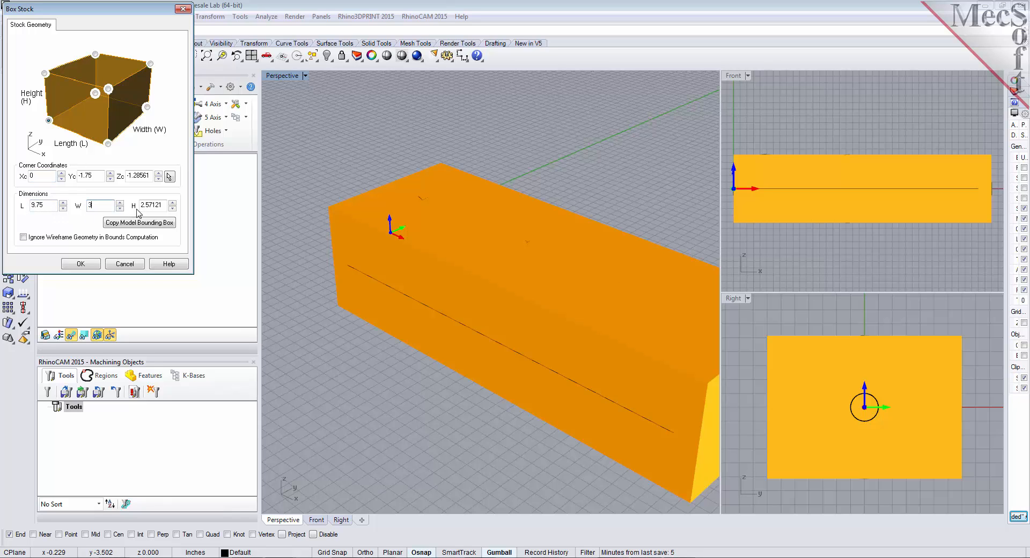
left_click_drag(142, 204, 162, 206)
type("3")
left_click(49, 121)
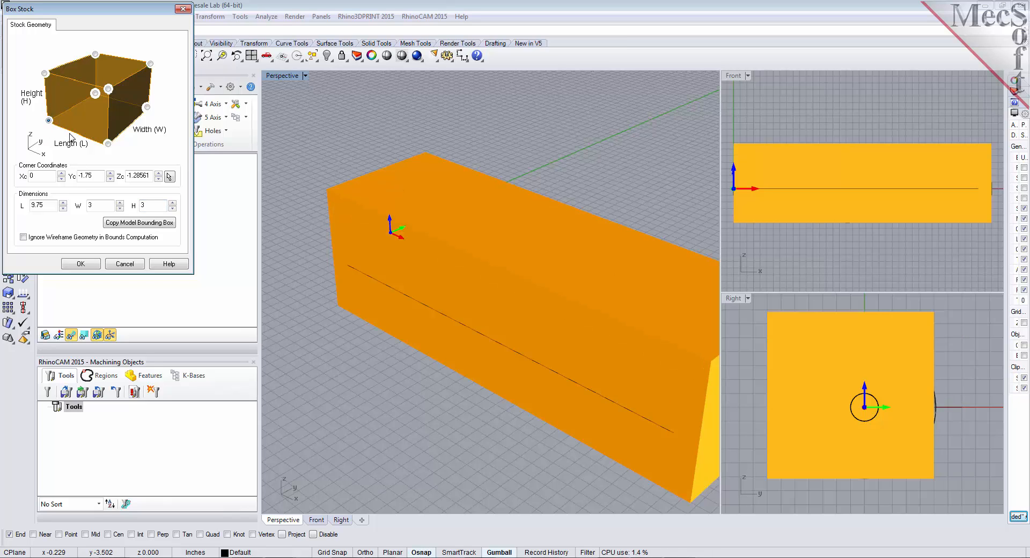
left_click(80, 264)
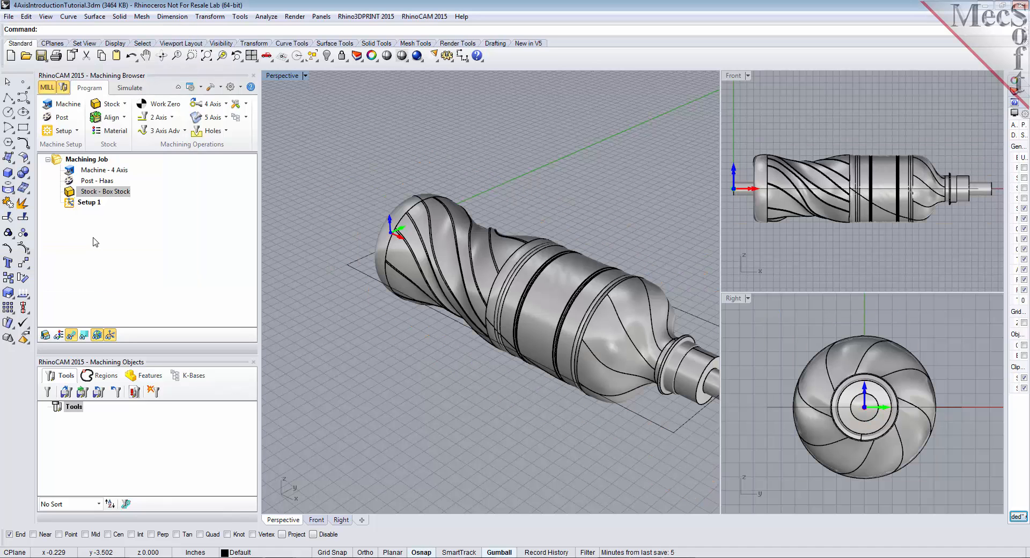
left_click(70, 193)
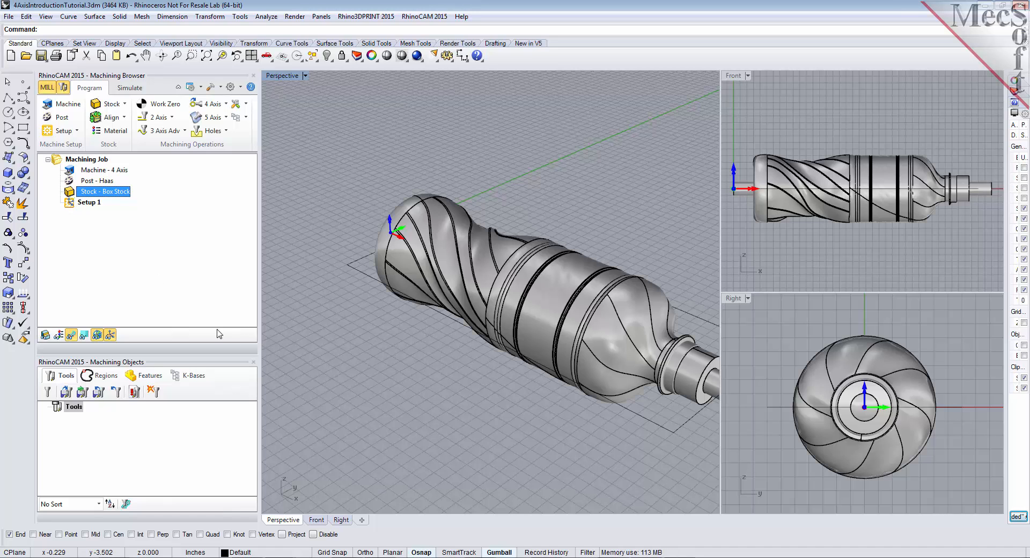
left_click(146, 56)
left_click_drag(535, 414, 460, 396)
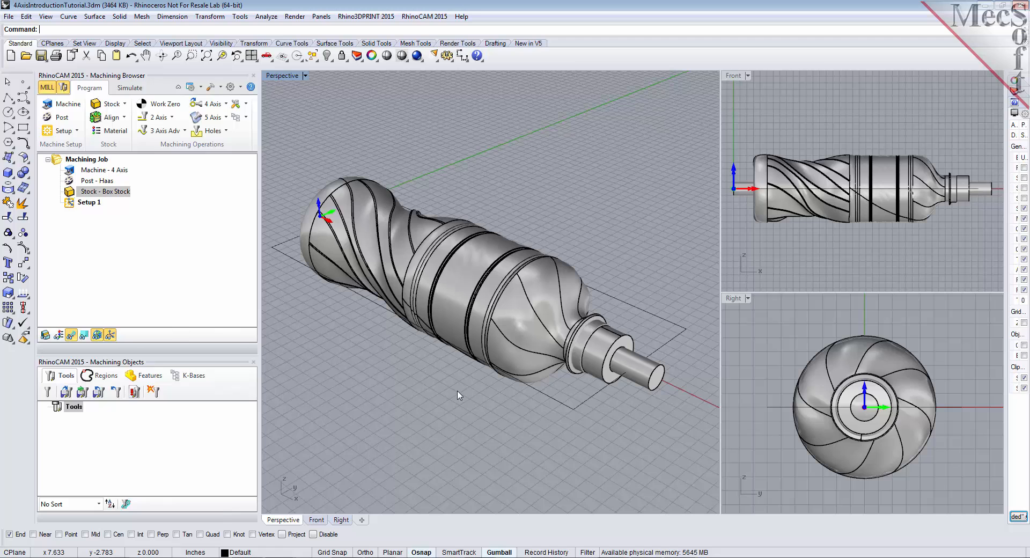
Turn on the display of the box stock around the part
left_click(47, 336)
left_click(47, 339)
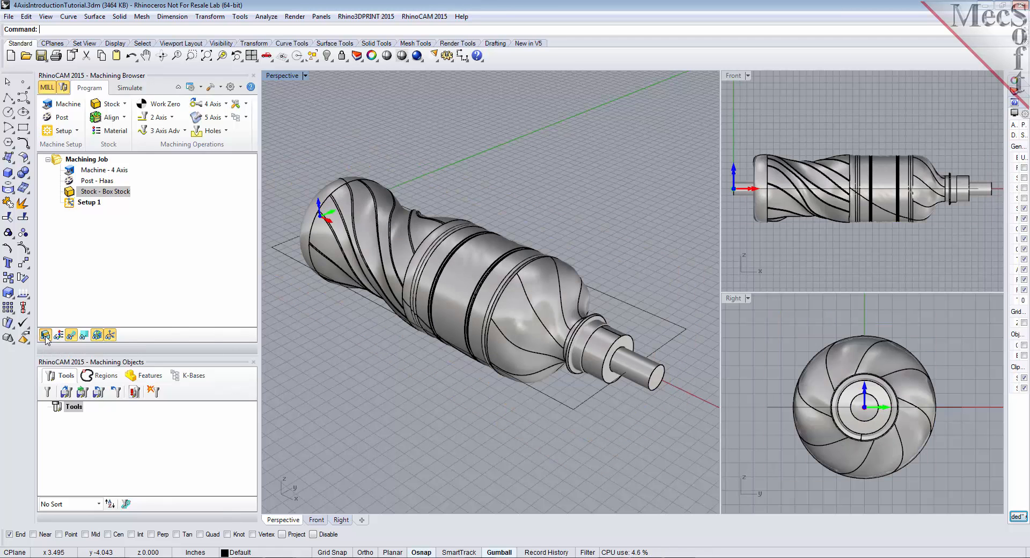
left_click(46, 339)
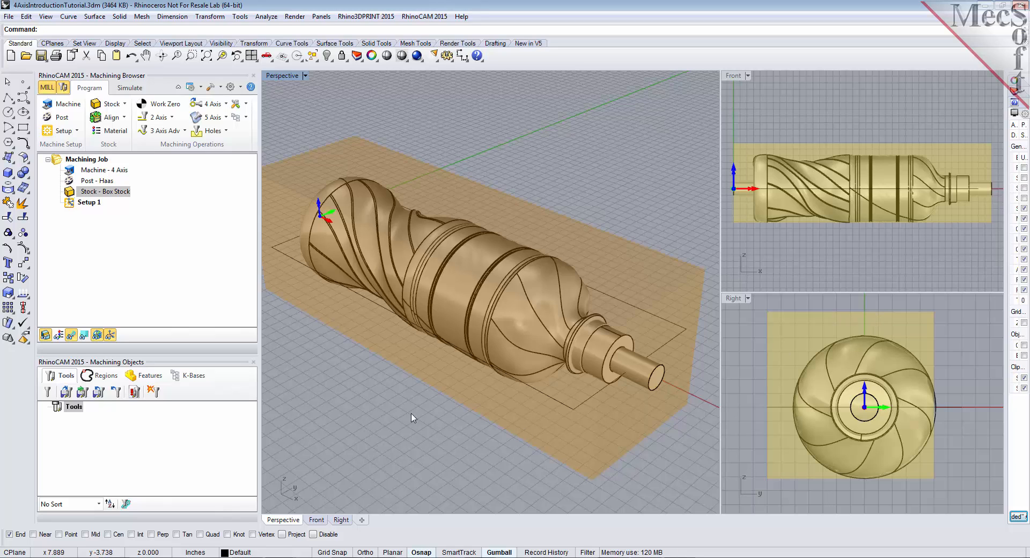
Align the stock about the part with Center for both the Z and XY alignment
left_click(124, 120)
left_click(118, 142)
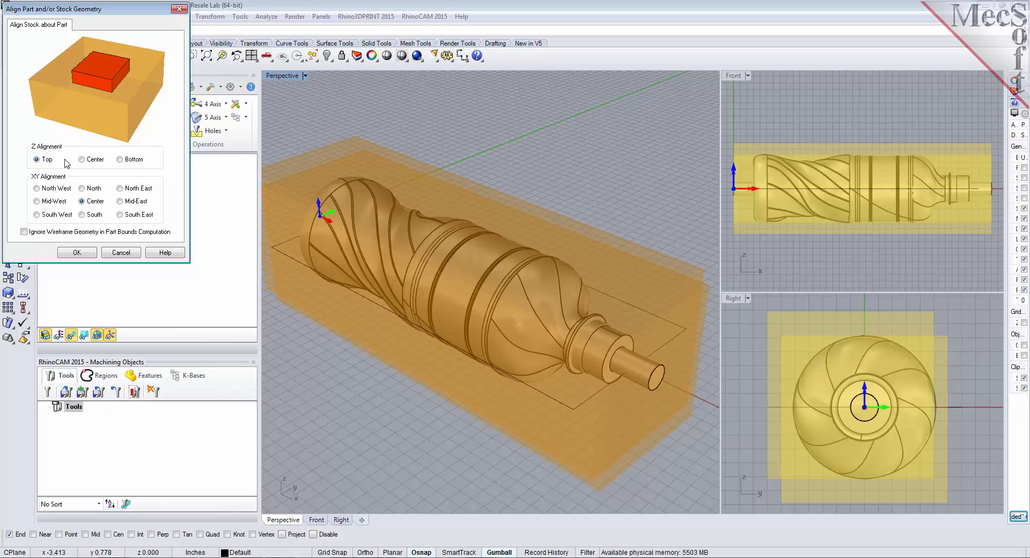
left_click(81, 159)
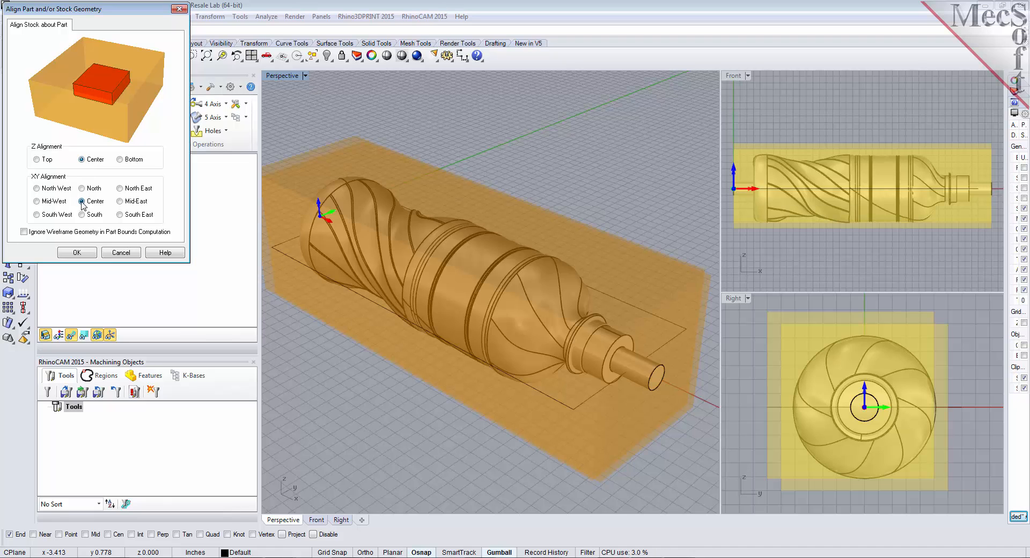
left_click(88, 253)
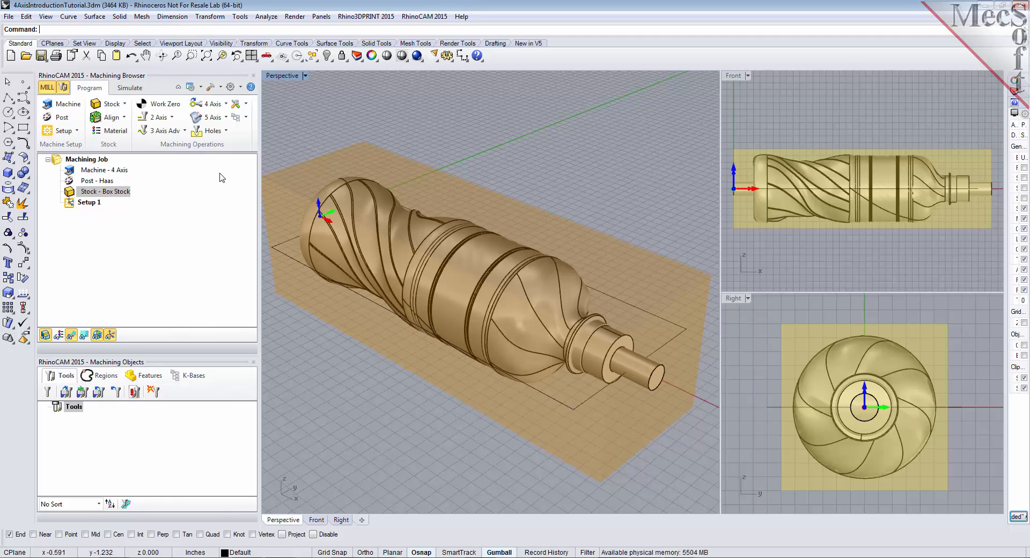
Set the stock material to WOOD from the FeedsSpeedsDataINCH.xml material file
left_click(126, 135)
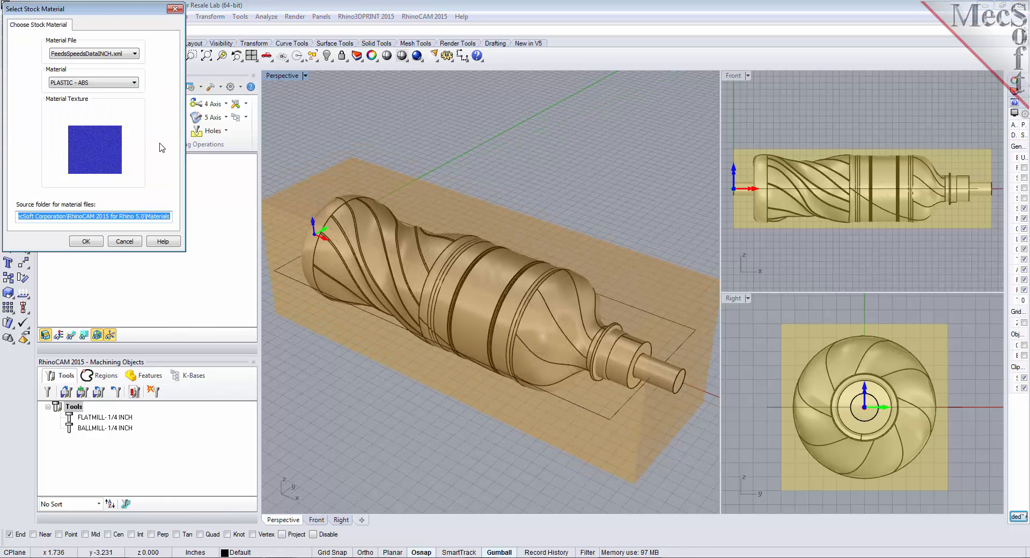
left_click(127, 84)
scroll(133, 208, "down", 5)
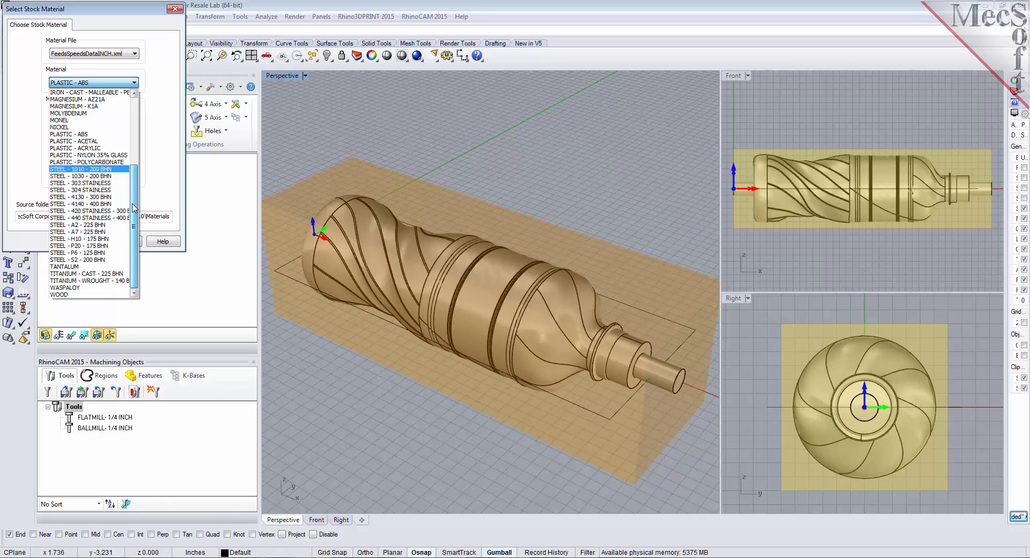
left_click(75, 295)
left_click(95, 243)
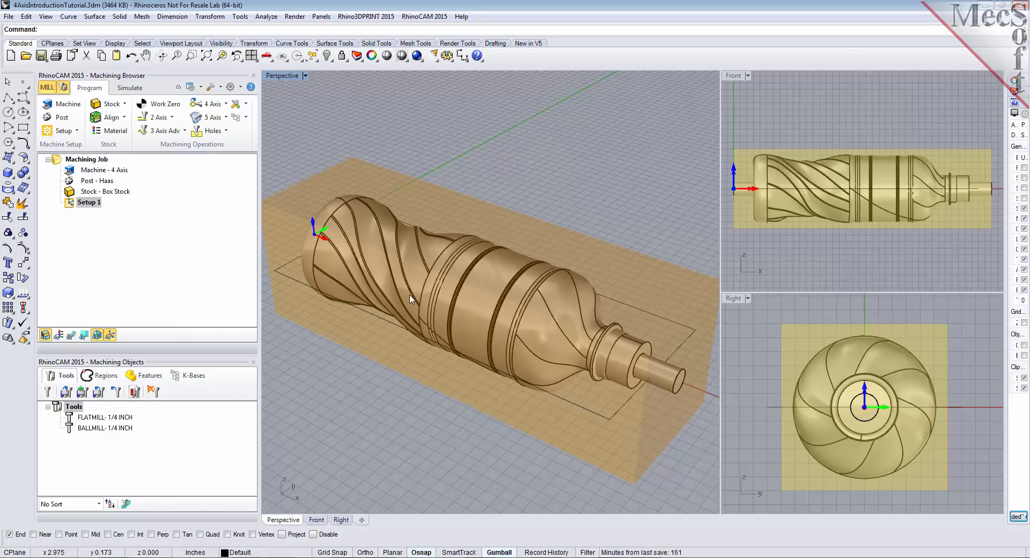
Display the material texture on the stock and examine how it looks around the part
left_click(58, 335)
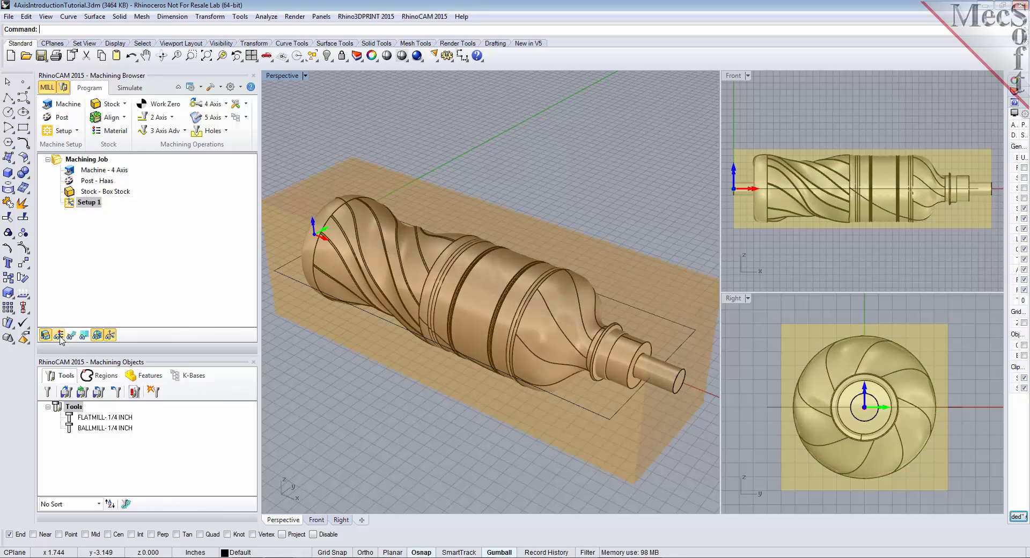
left_click(59, 336)
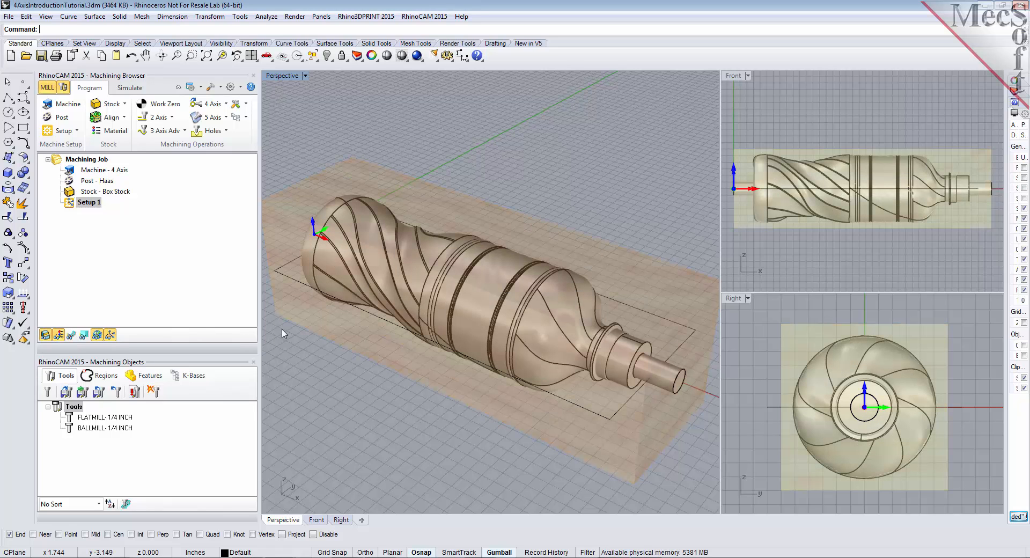
mouse_move(464, 328)
right_mouse_down()
mouse_move(435, 306)
mouse_move(461, 314)
right_mouse_up()
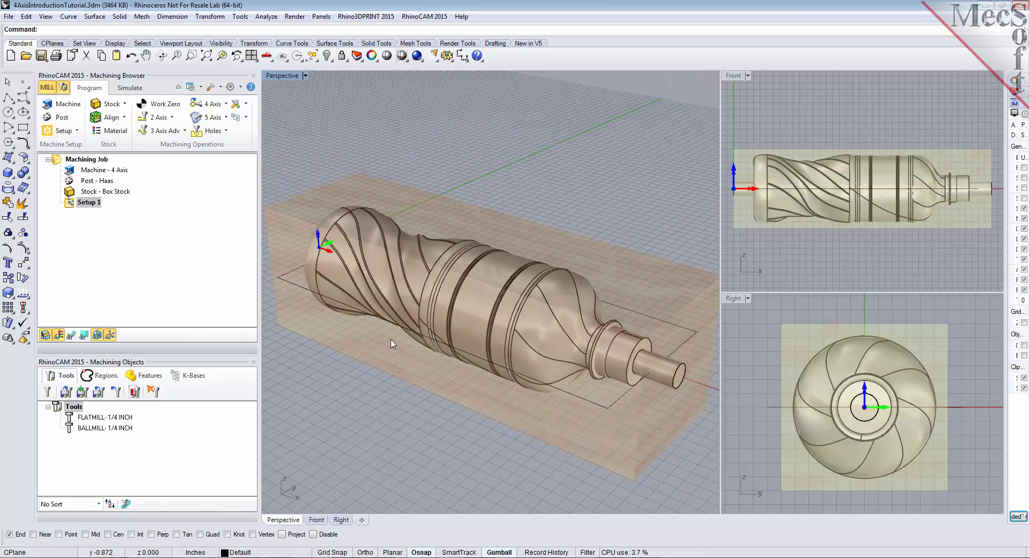
left_click(71, 335)
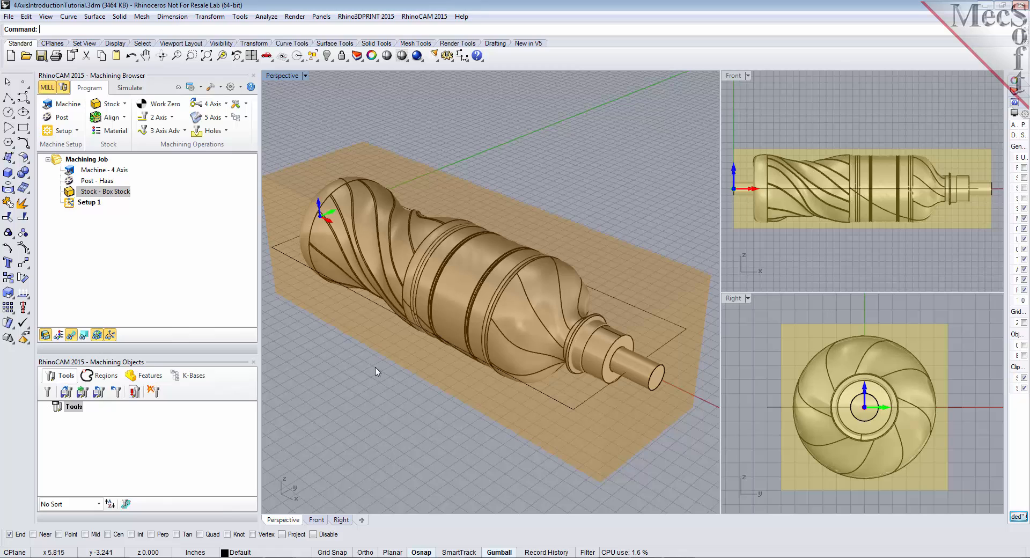
Load the tools from the 4AxisIntroductionTutorial.vkb library into the job
left_click(67, 394)
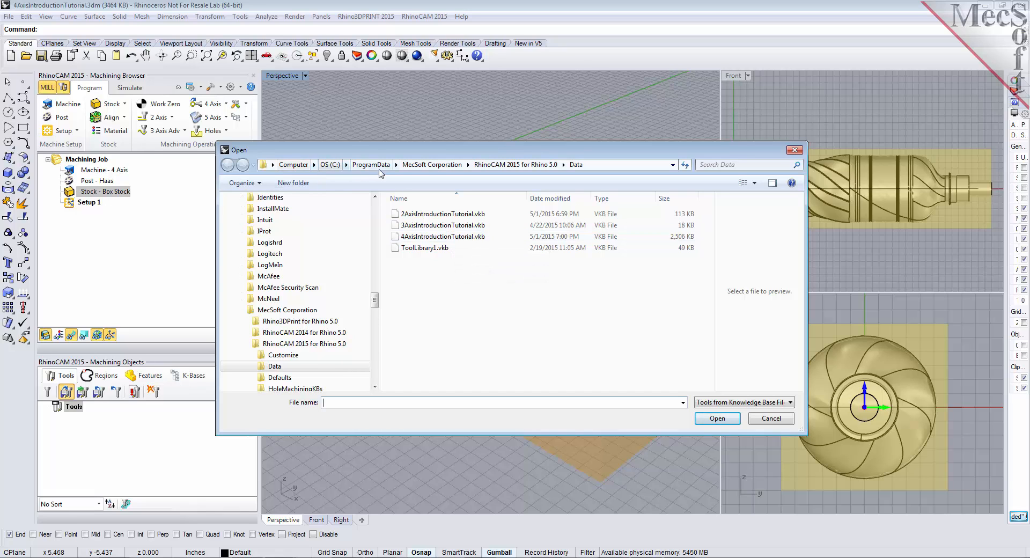
left_click(420, 238)
double_click(420, 237)
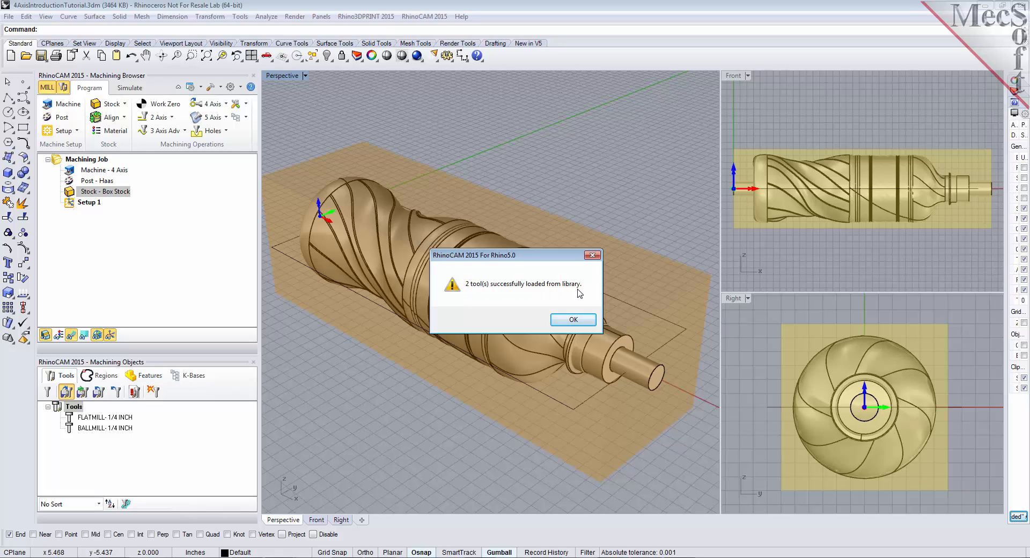
left_click(573, 319)
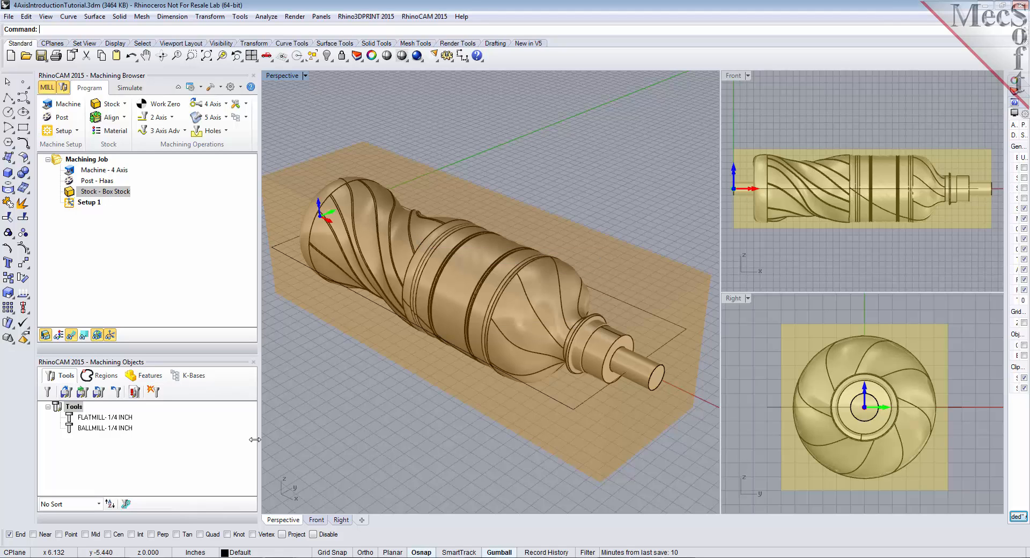
Review the dimensions, properties and feeds and speeds of the 1/4 inch flat mill and the 1/4 inch ball mill
left_click(122, 418)
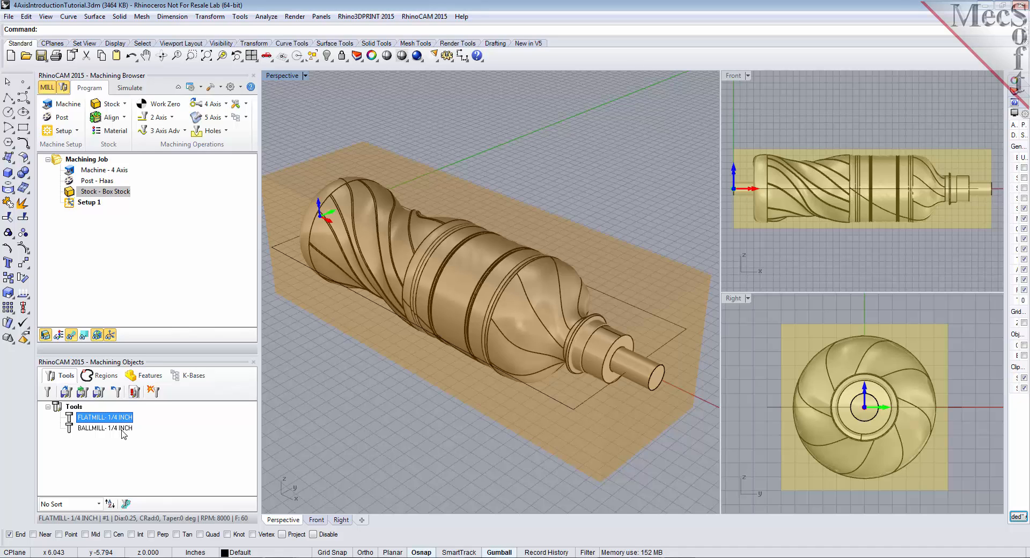
left_click(122, 428)
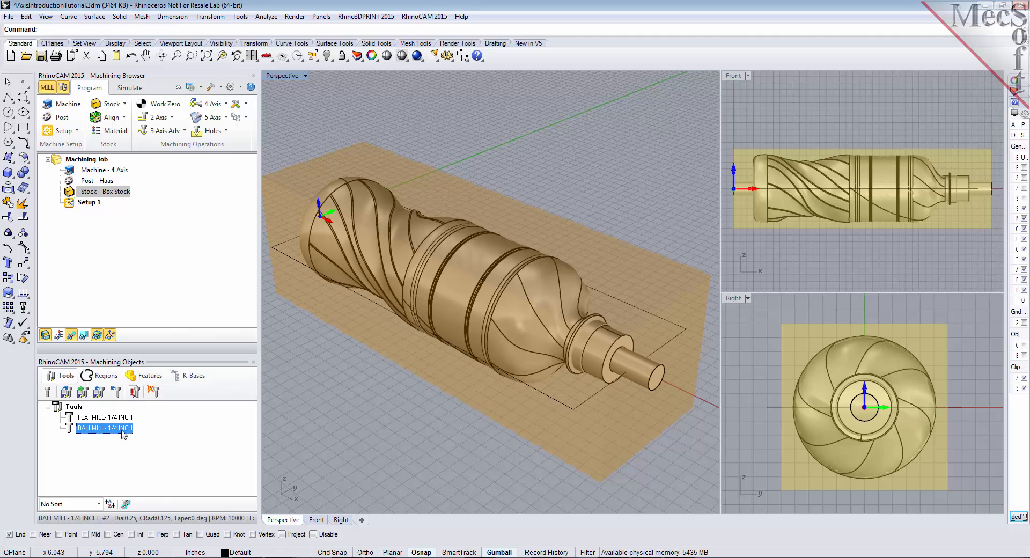
left_click(127, 418)
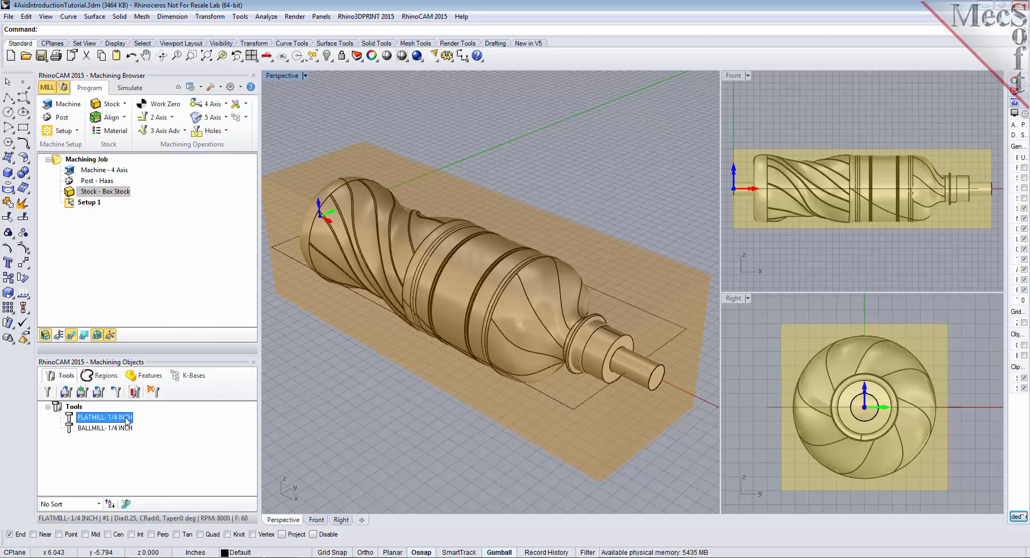
double_click(127, 418)
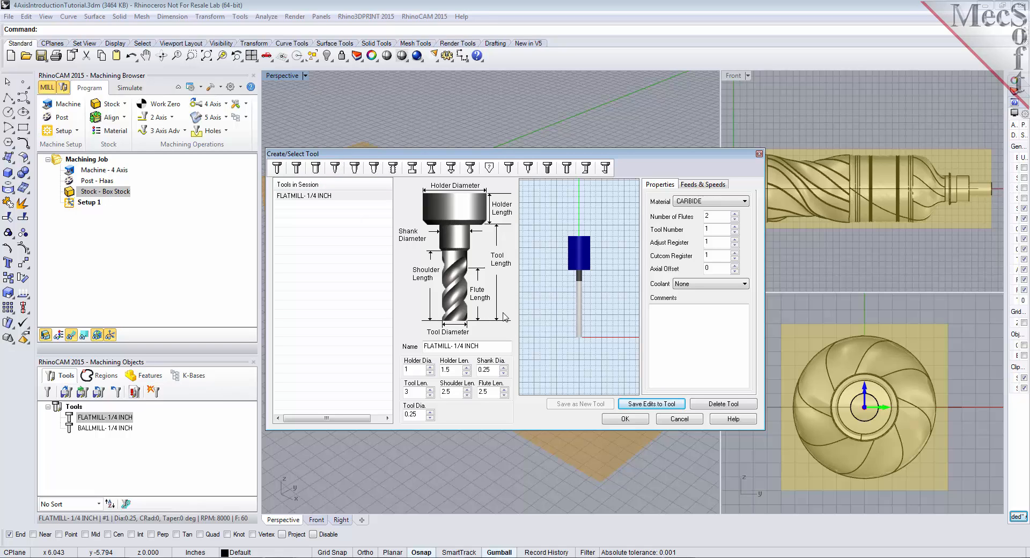
left_click(703, 185)
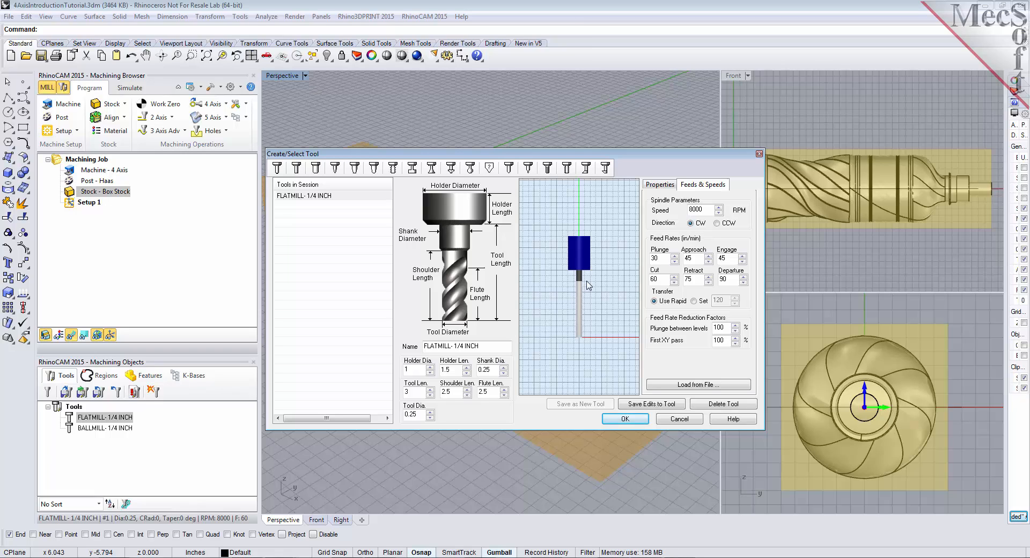
left_click(317, 196)
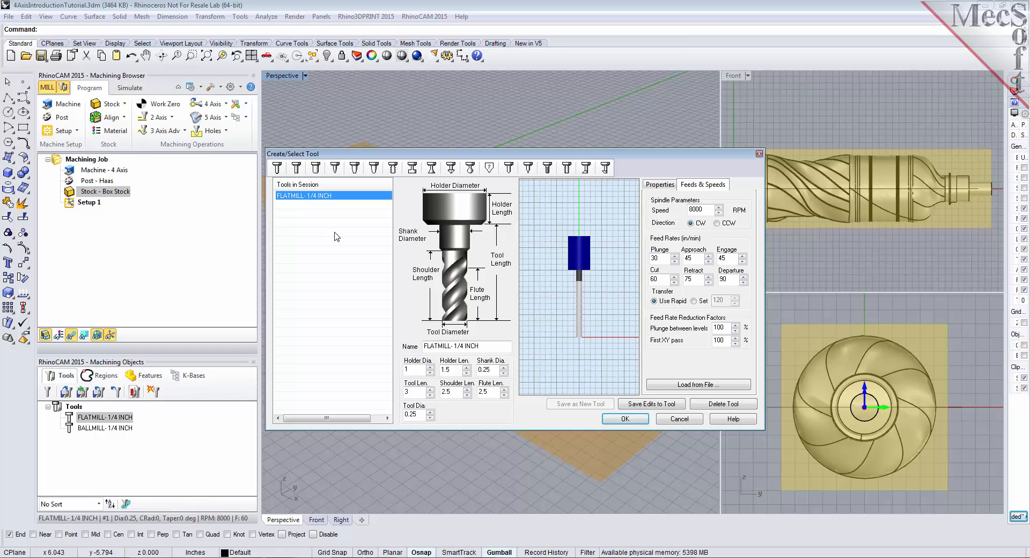
left_click(277, 167)
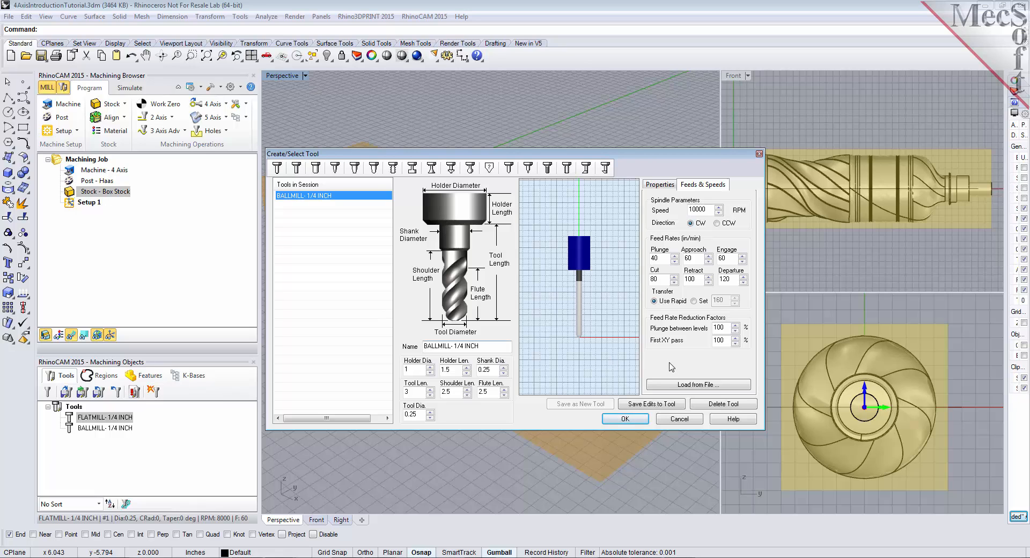
left_click(625, 418)
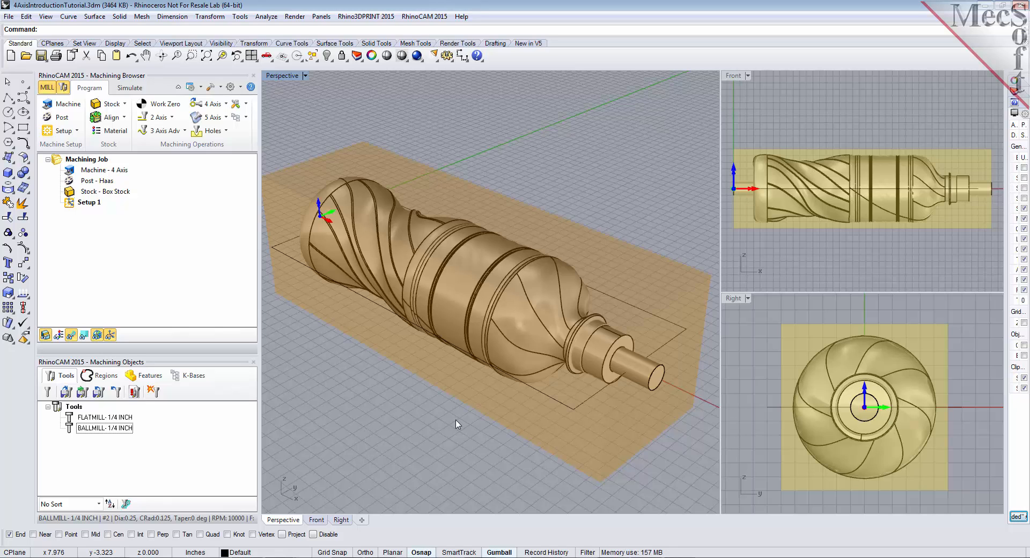
Examine the rectangular curve around the part and the available 3-axis advanced, setup and 4-axis operation types
left_click(620, 394)
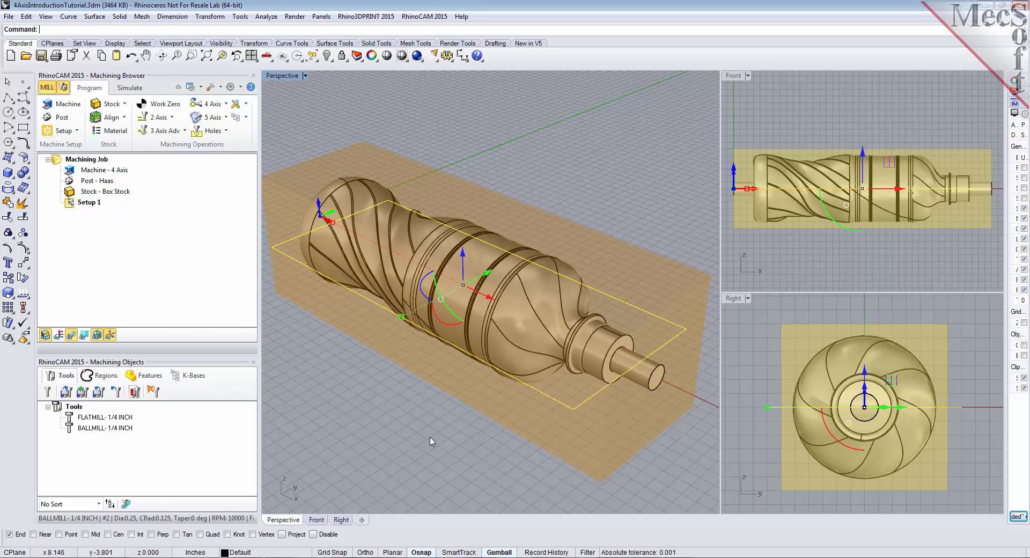
left_click(387, 423)
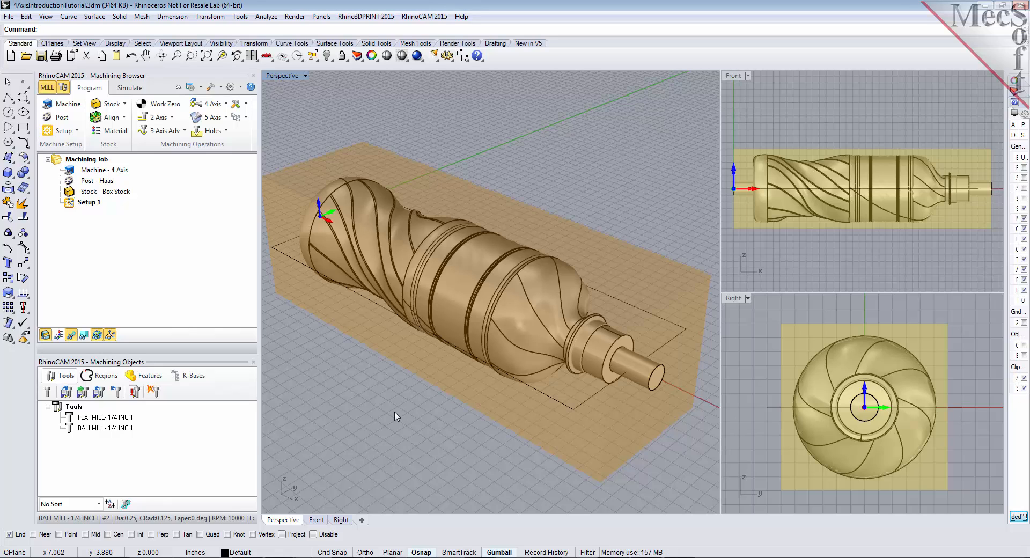
left_click(184, 131)
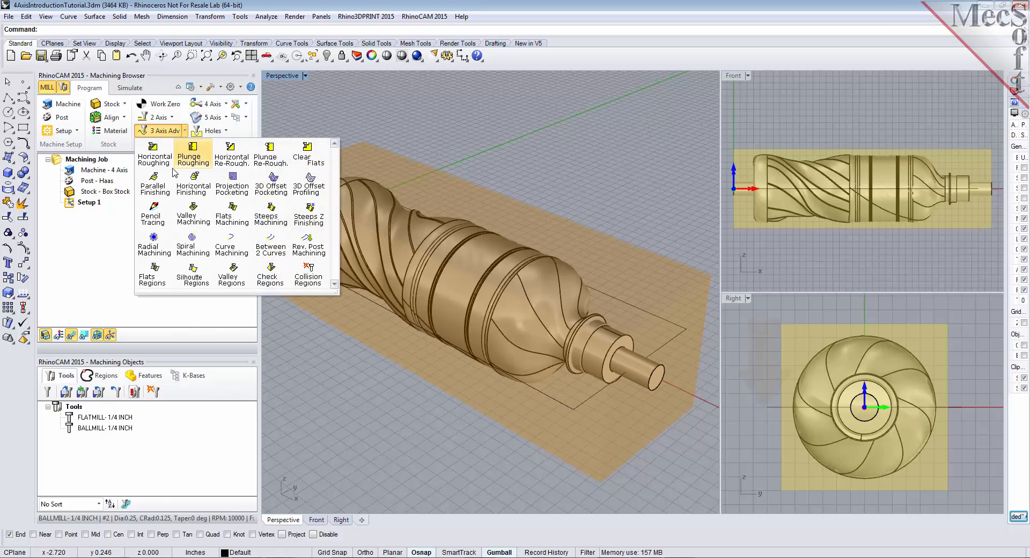
left_click(359, 389)
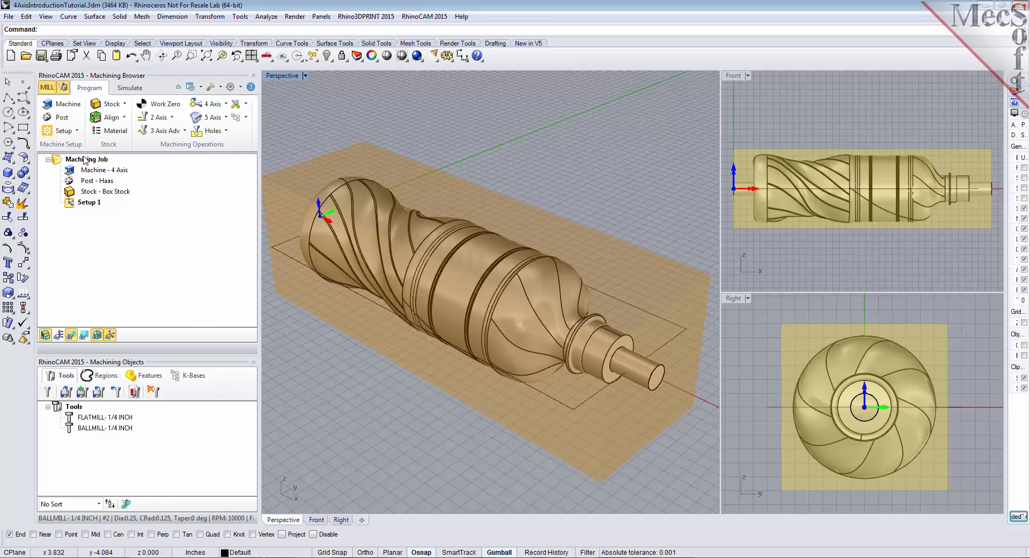
left_click(63, 130)
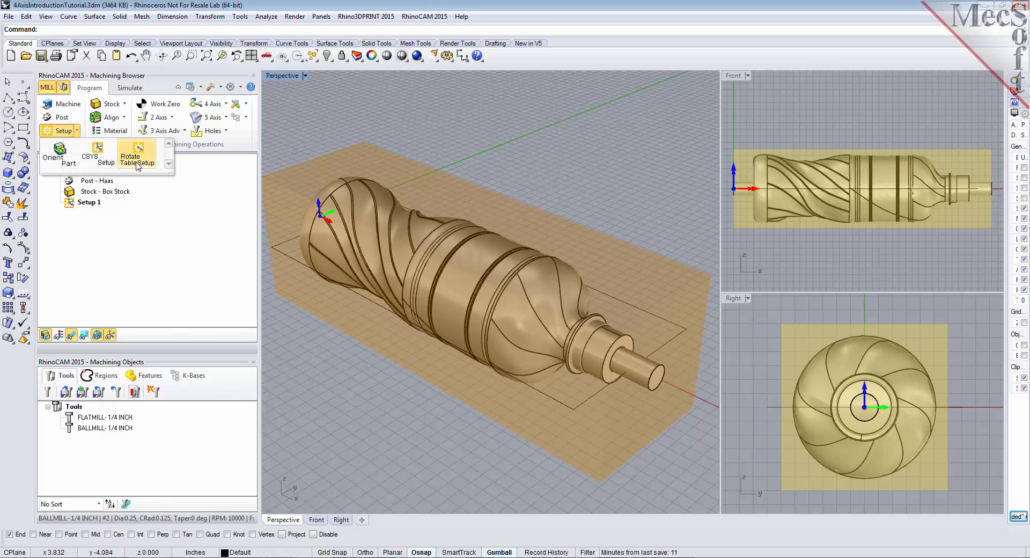
left_click(316, 356)
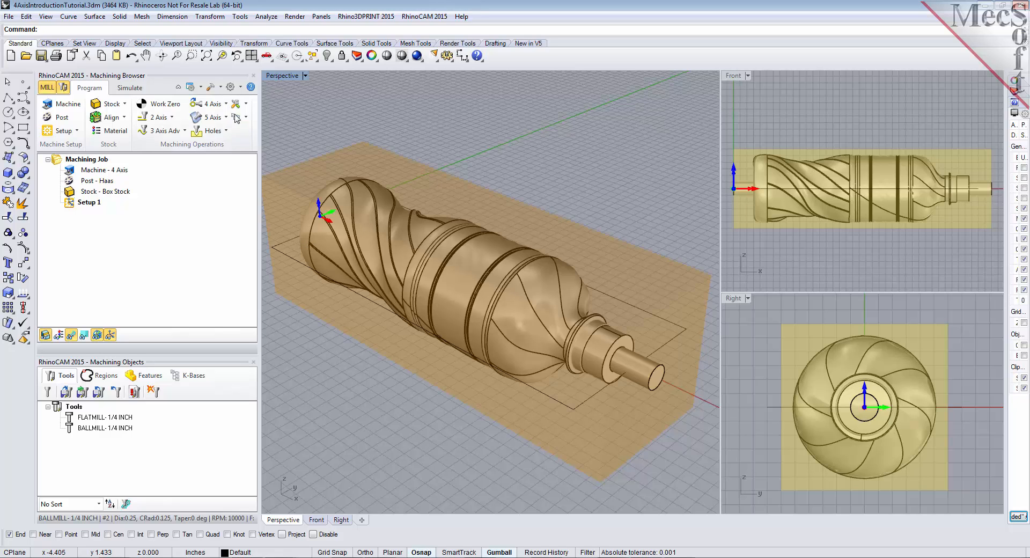
left_click(63, 130)
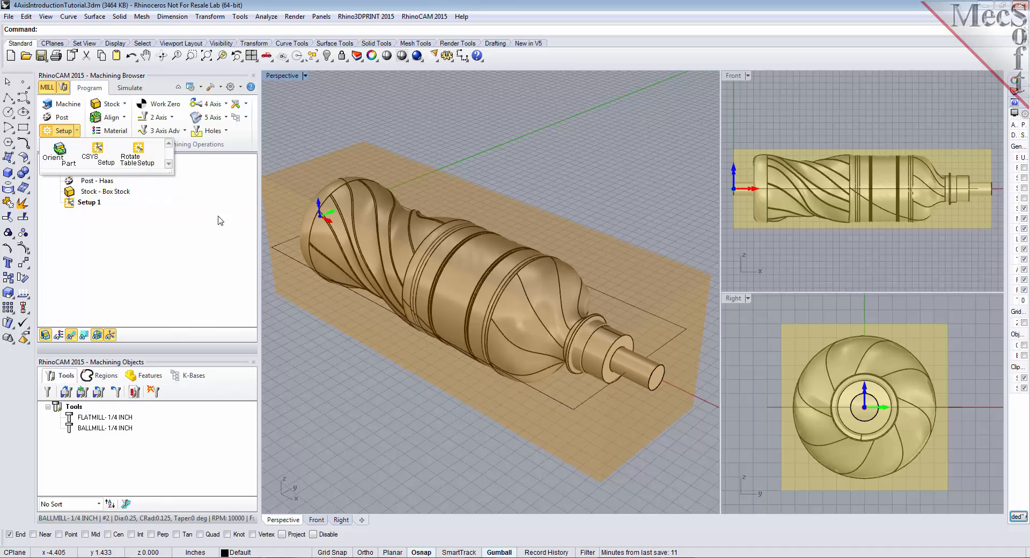
left_click(311, 328)
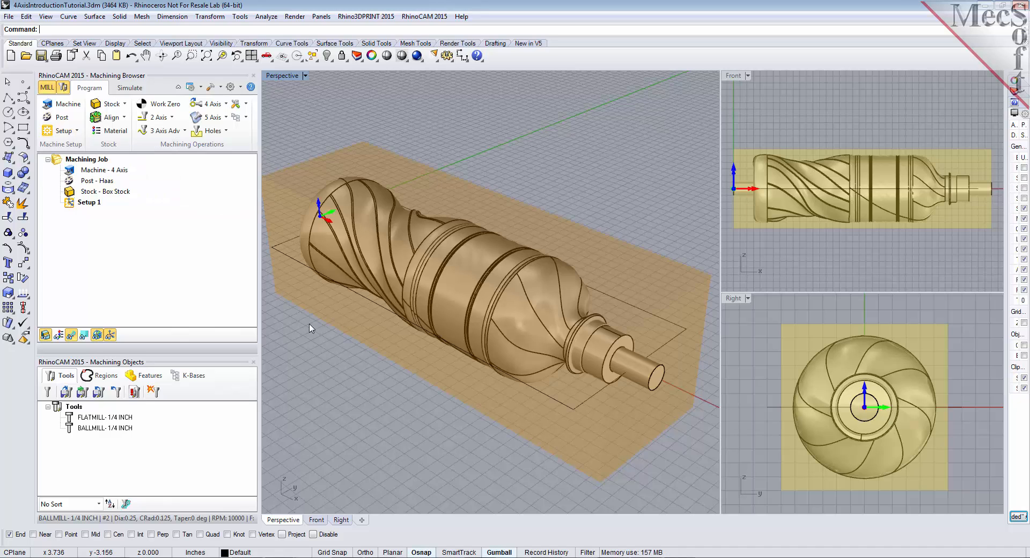
left_click(226, 104)
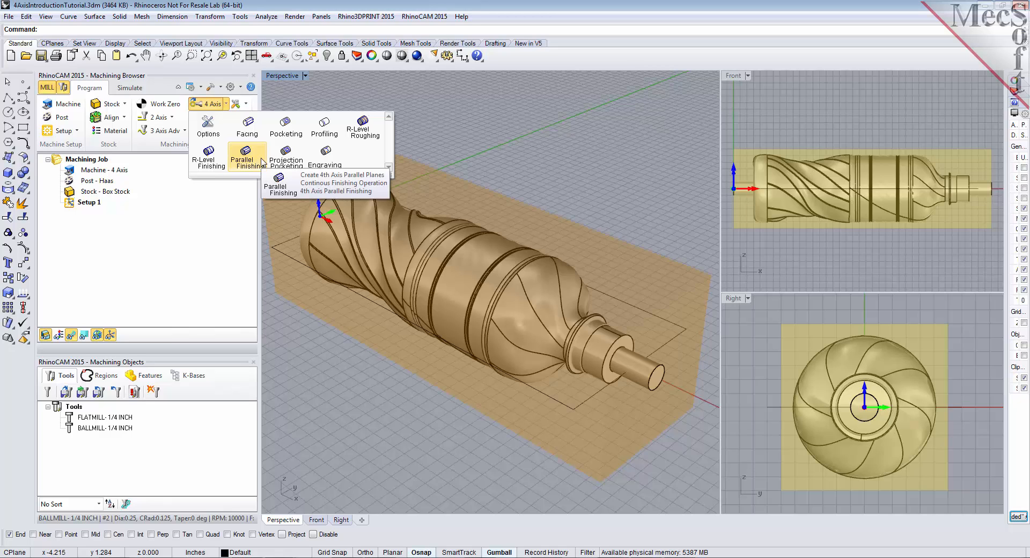
left_click(328, 348)
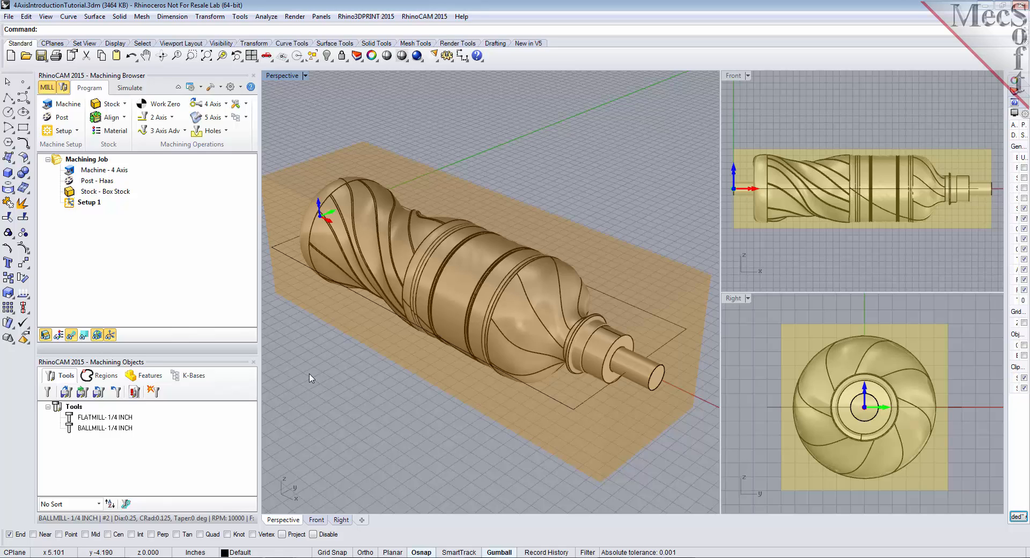
Add a Horizontal Roughing operation to Setup 1 with the rectangular curve around the part as its drive/containment region
left_click(72, 206)
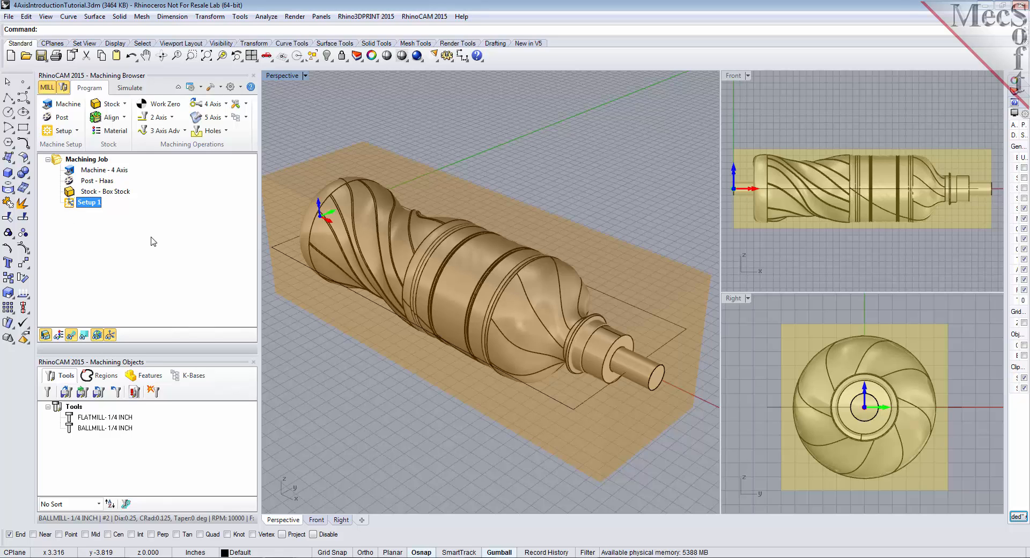
left_click(185, 130)
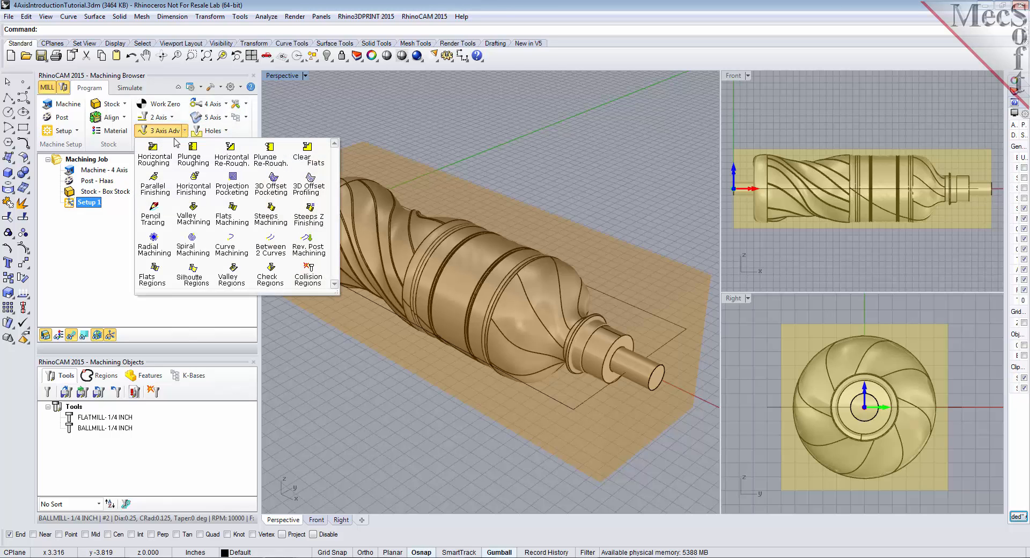
left_click(168, 165)
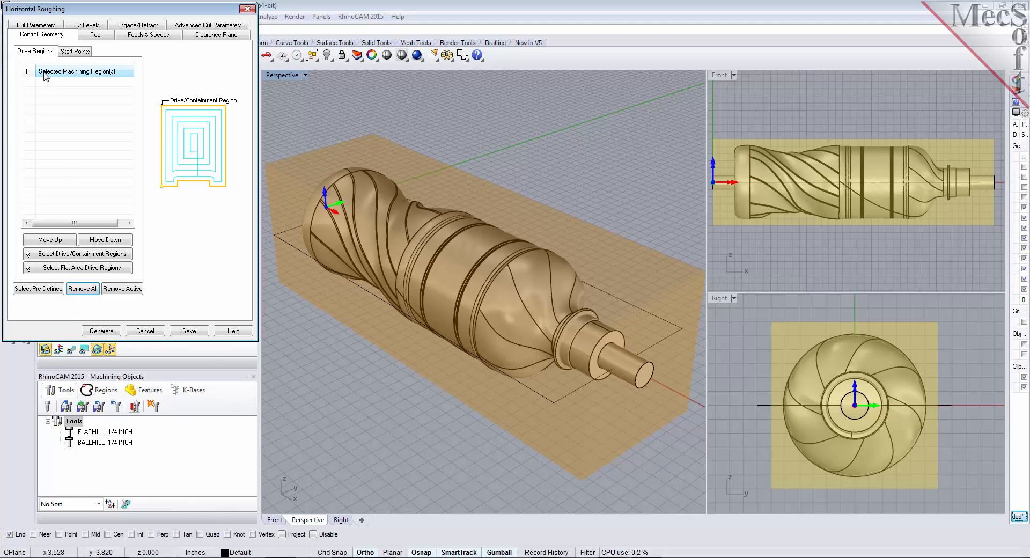
left_click(90, 254)
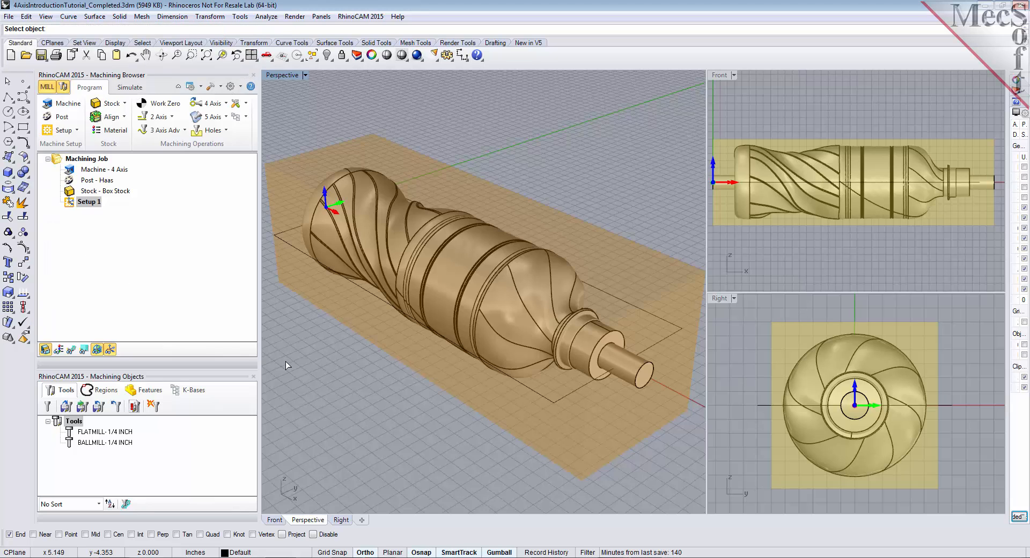
left_click(567, 394)
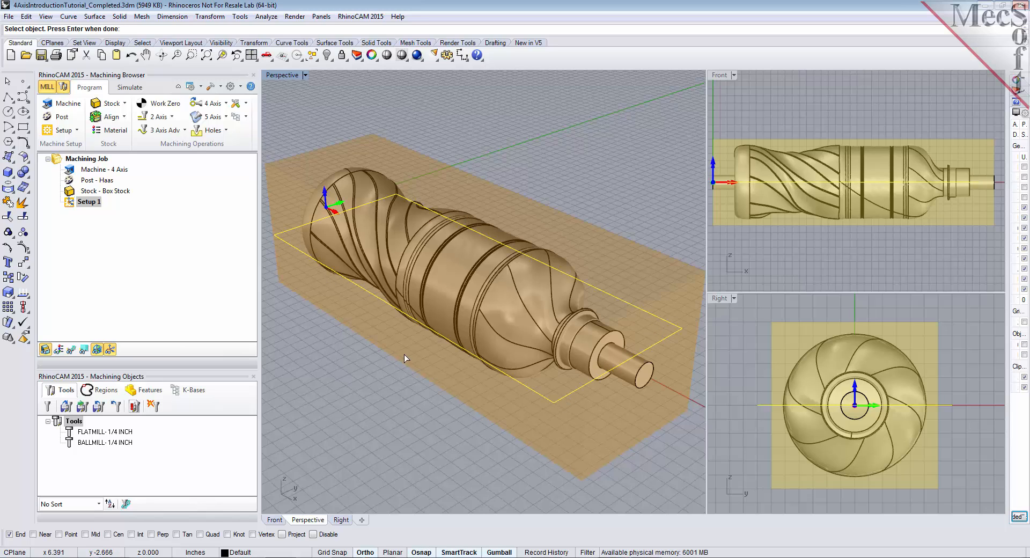
key("Return")
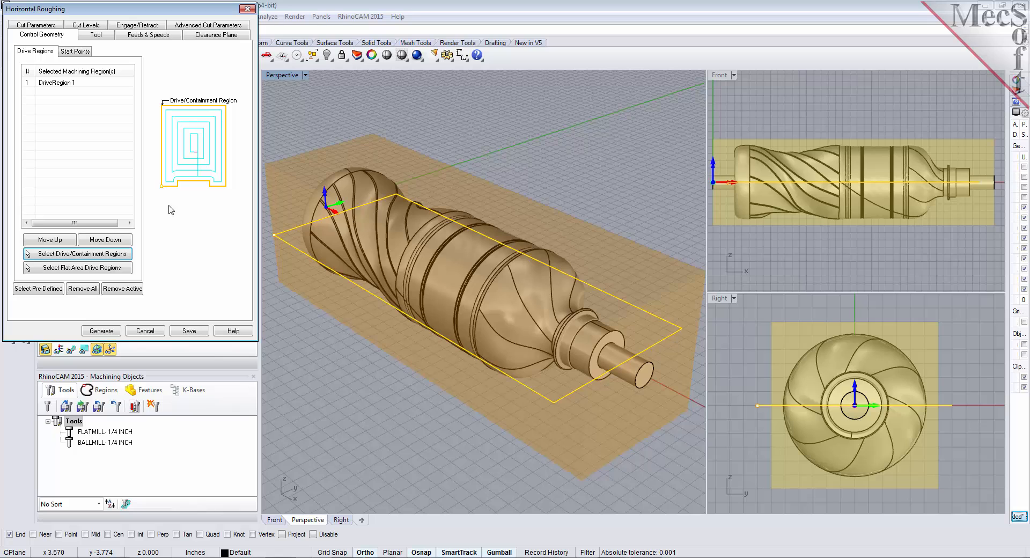
left_click(56, 86)
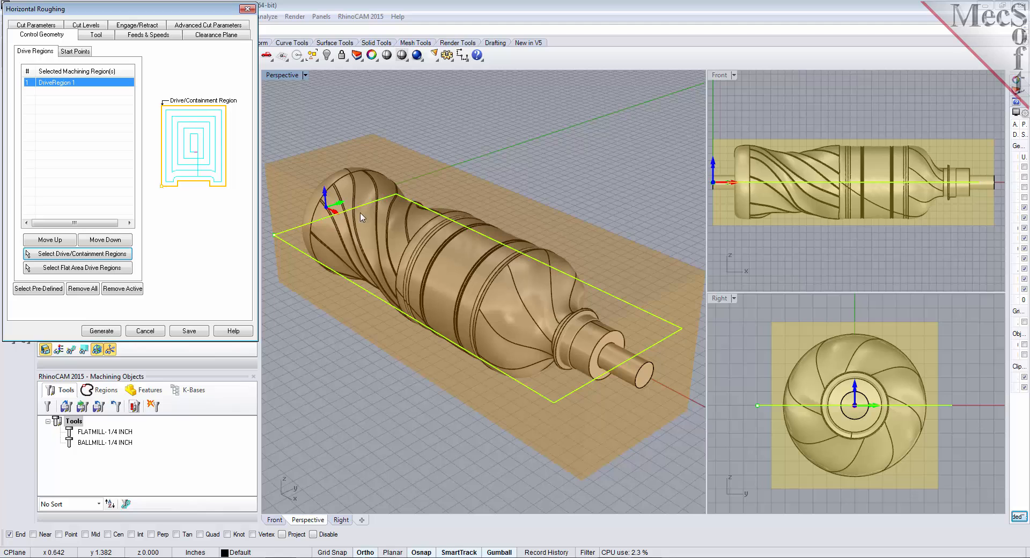
Assign the FLATMILL-1/4 INCH tool with feeds and speeds loaded from it, and check the automatic clearance plane
left_click(101, 36)
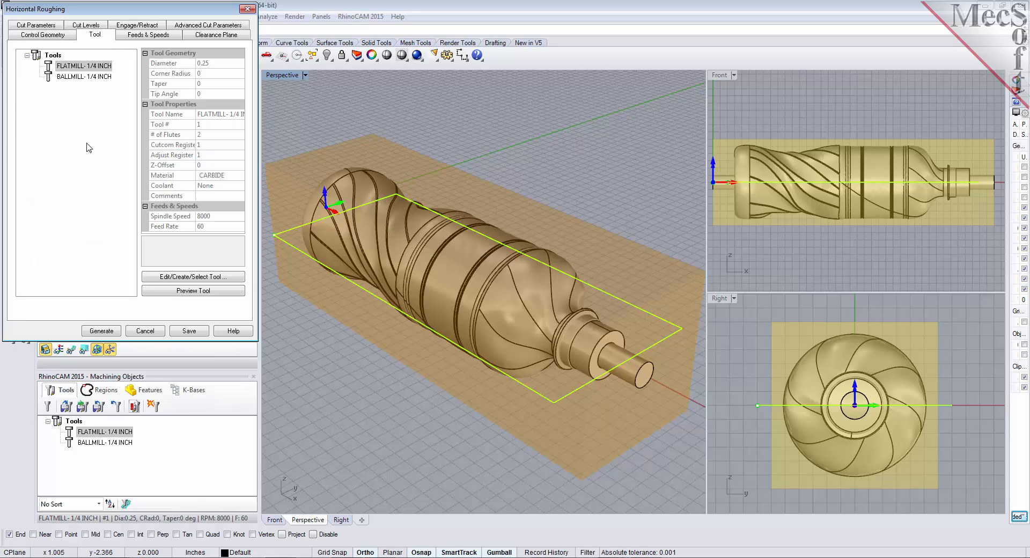
left_click(52, 68)
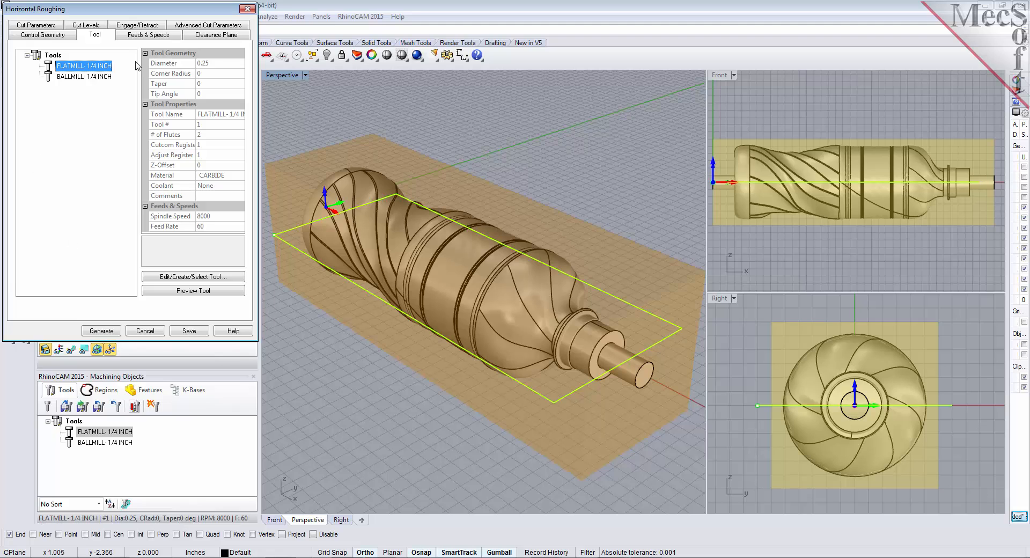
left_click(150, 36)
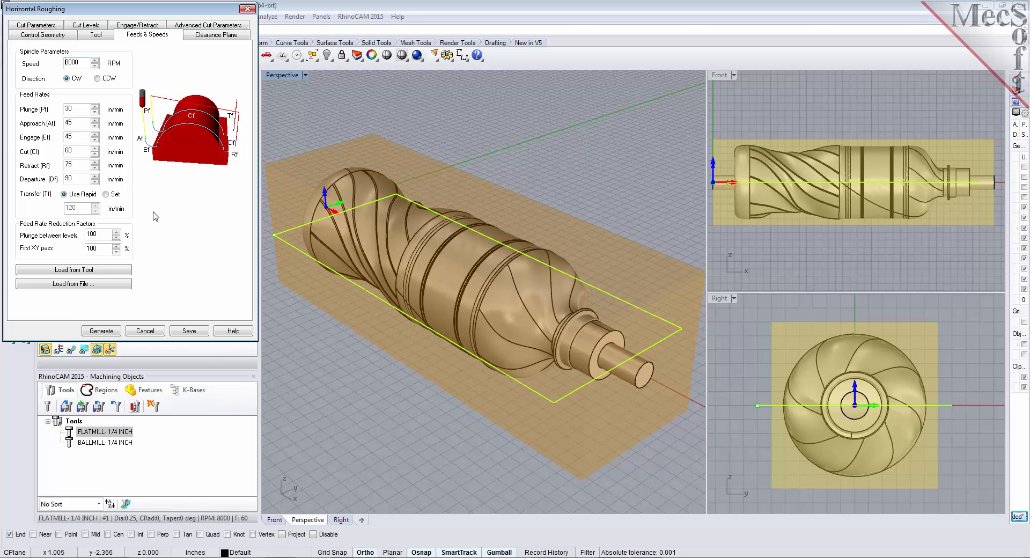
left_click(97, 270)
left_click(222, 35)
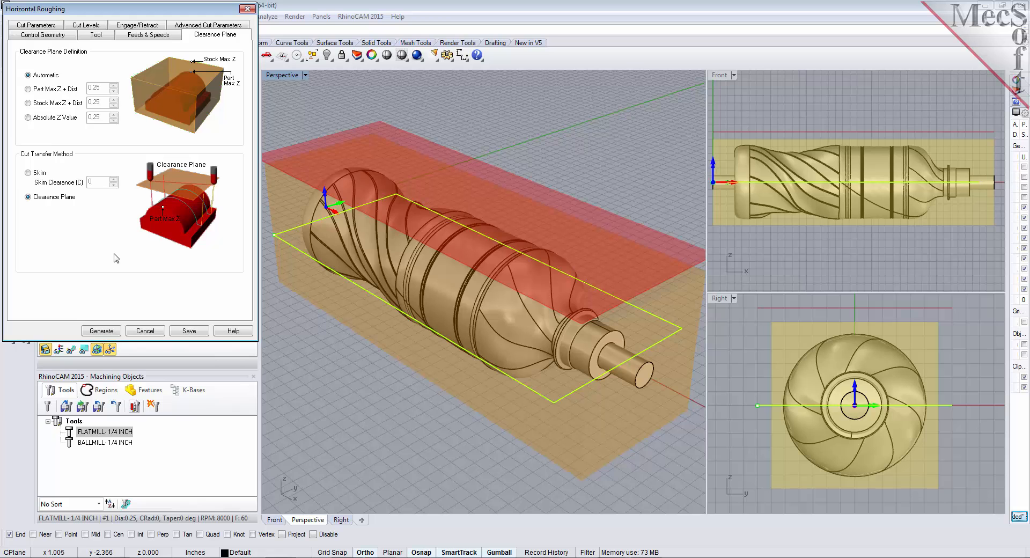
right_click_drag(312, 339, 430, 391)
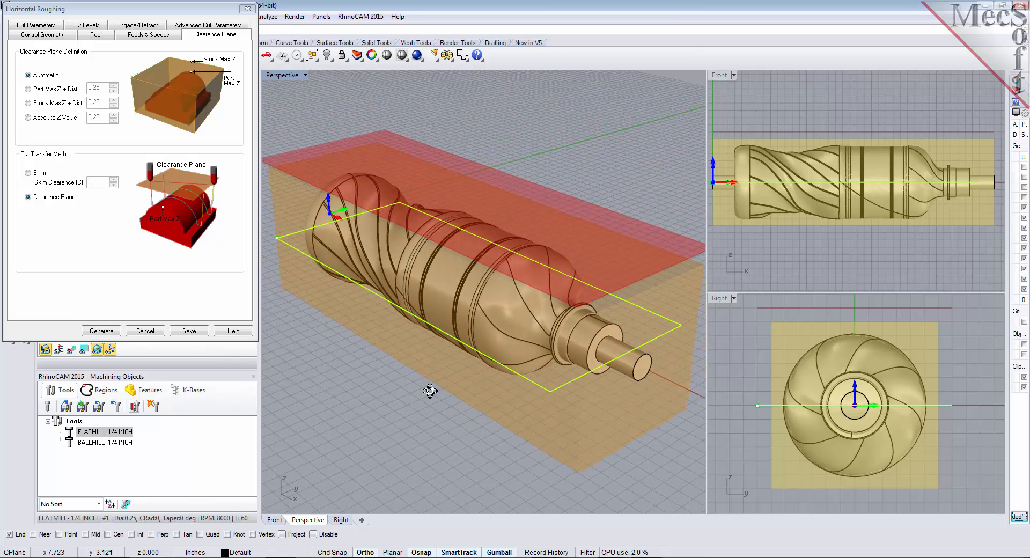
Review the roughing tolerances and stock allowance, and set the stepover to 40% of the tool diameter
left_click(42, 27)
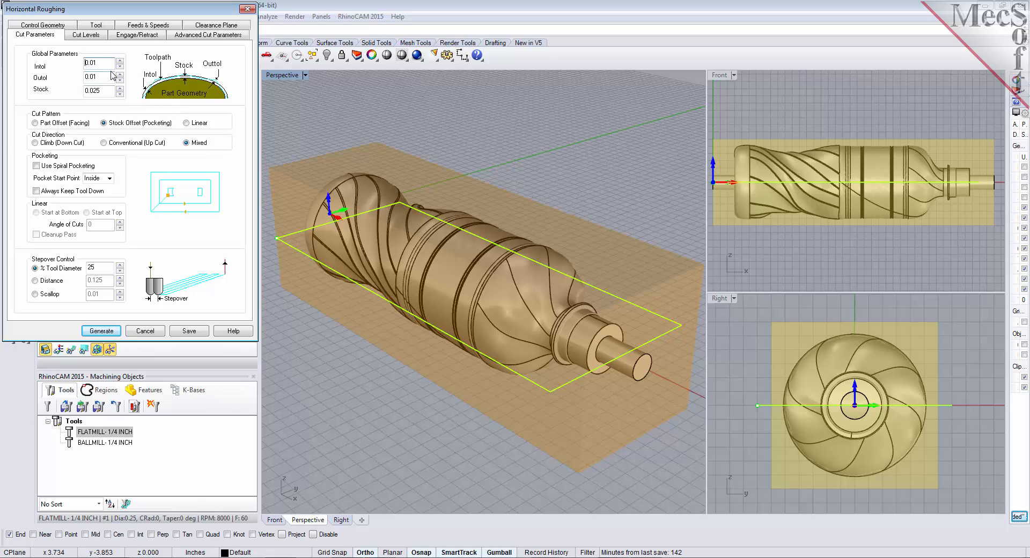
double_click(90, 63)
key("Tab")
key("Tab")
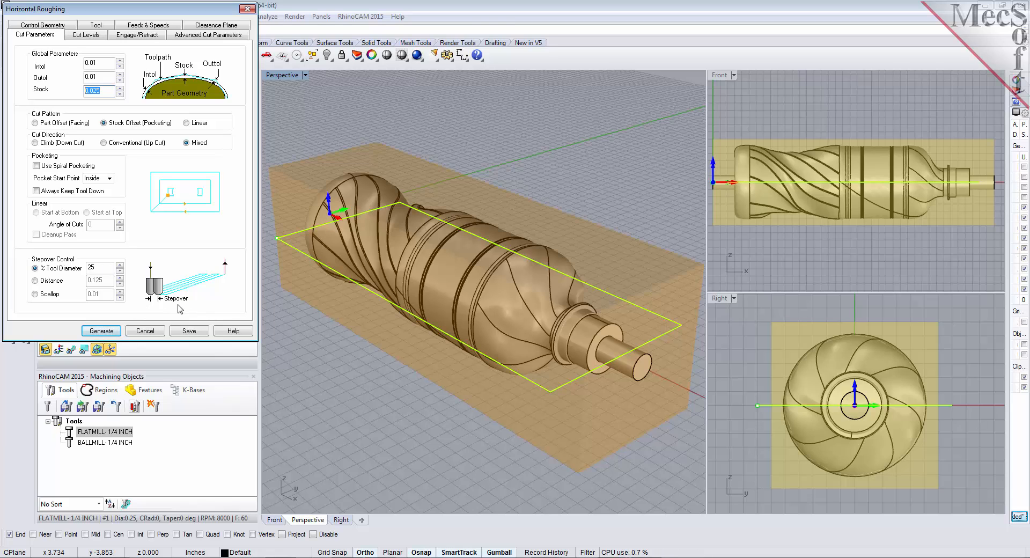
left_click_drag(107, 267, 83, 268)
type("40")
left_click(89, 35)
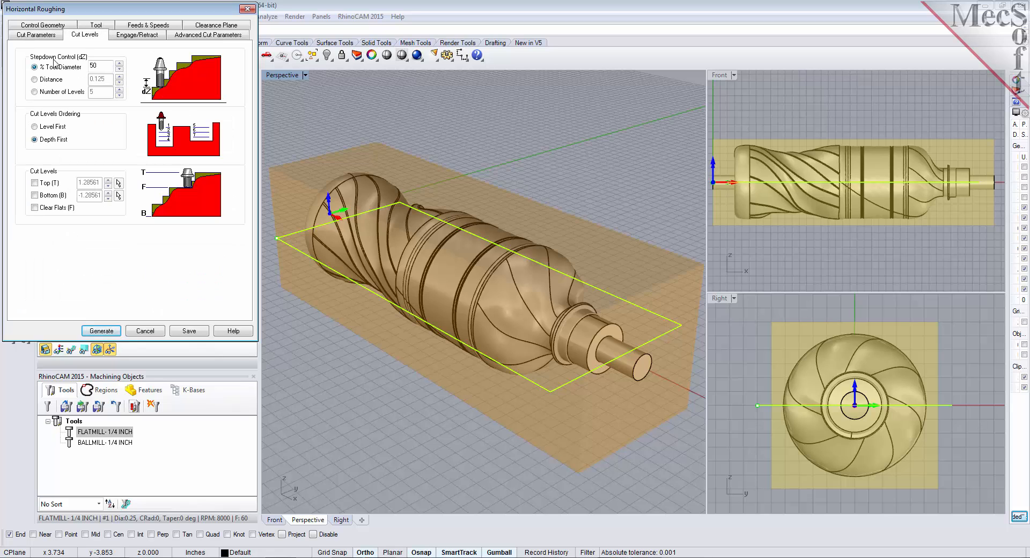
double_click(92, 65)
left_click(41, 35)
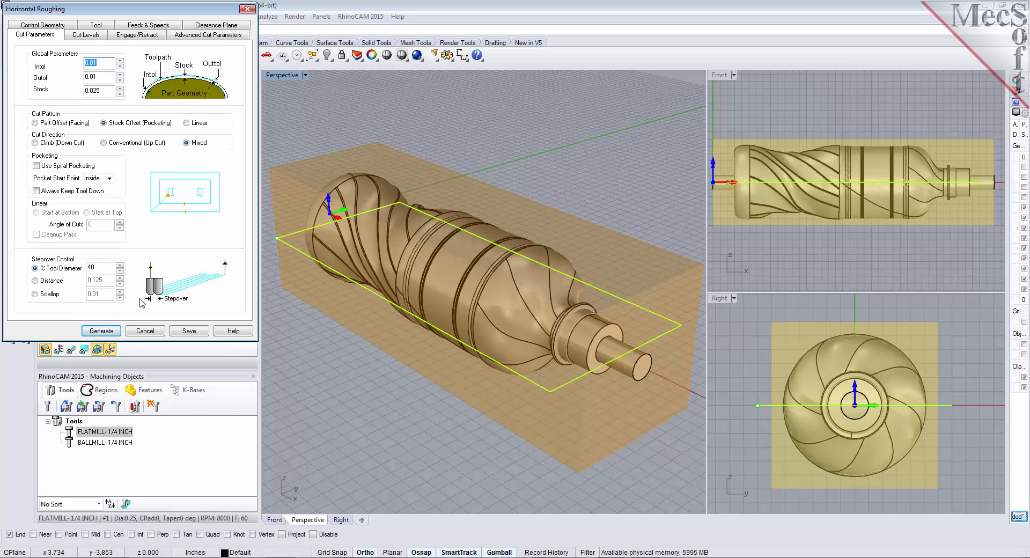
Enable the bottom cut level for the roughing operation and set it to 0
left_click(81, 35)
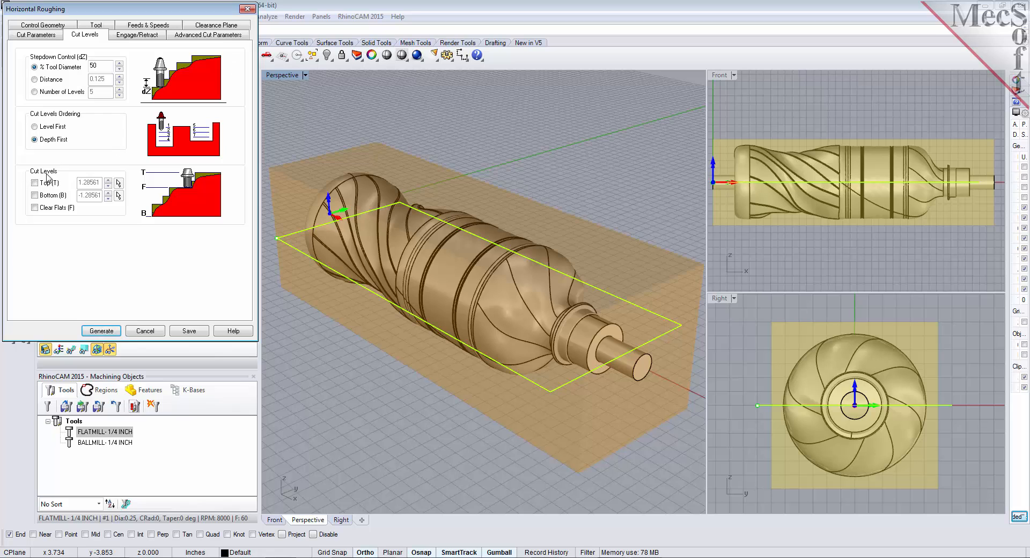
left_click(34, 195)
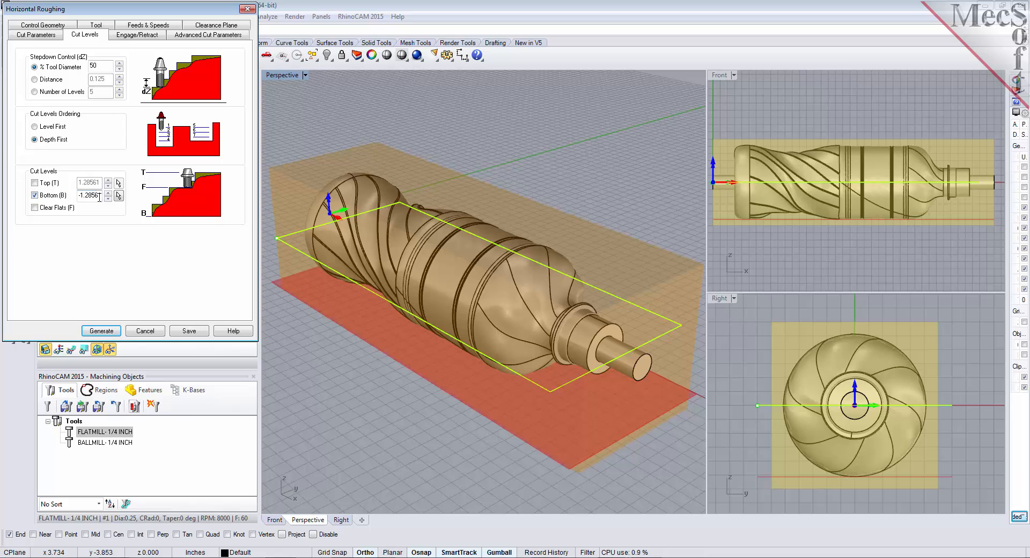
left_click_drag(102, 195, 66, 196)
type("0.1")
left_click(108, 198)
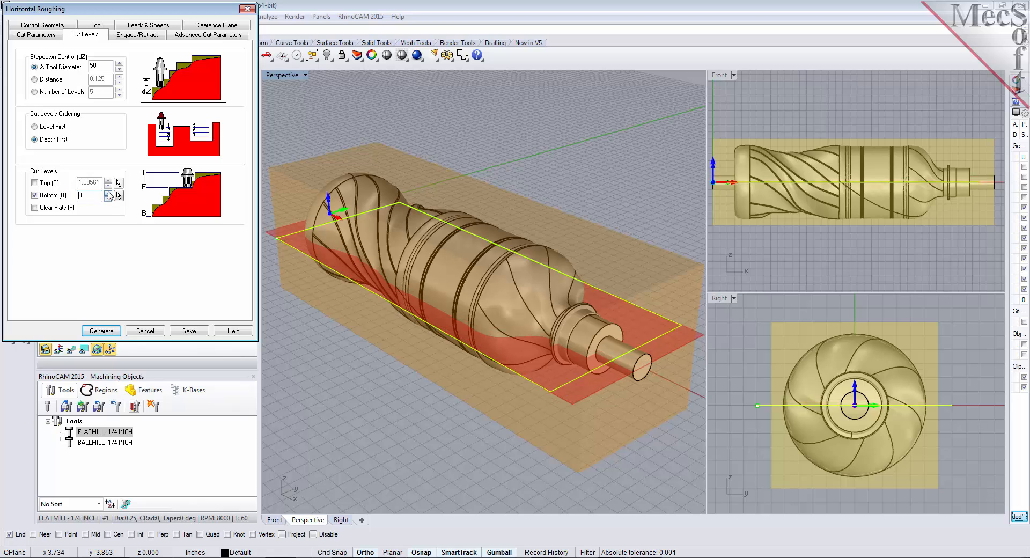
Raise the bottom cut level by a few increments and lower it again to preview its plane on the part
left_click(108, 193)
left_click(108, 193)
left_click(108, 193)
left_click(109, 193)
left_click(108, 198)
left_click(108, 198)
left_click(108, 198)
left_click(109, 198)
Review the ramp angle and linear extension in the engage/retract settings, and generate the Horizontal Roughing toolpath
left_click(150, 37)
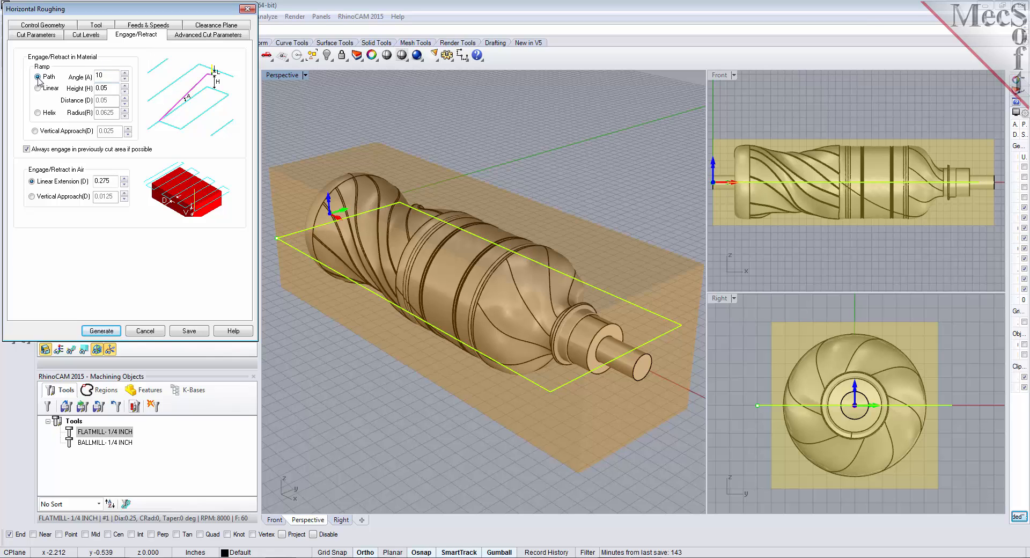
double_click(105, 75)
left_click(26, 149)
double_click(103, 181)
left_click(113, 332)
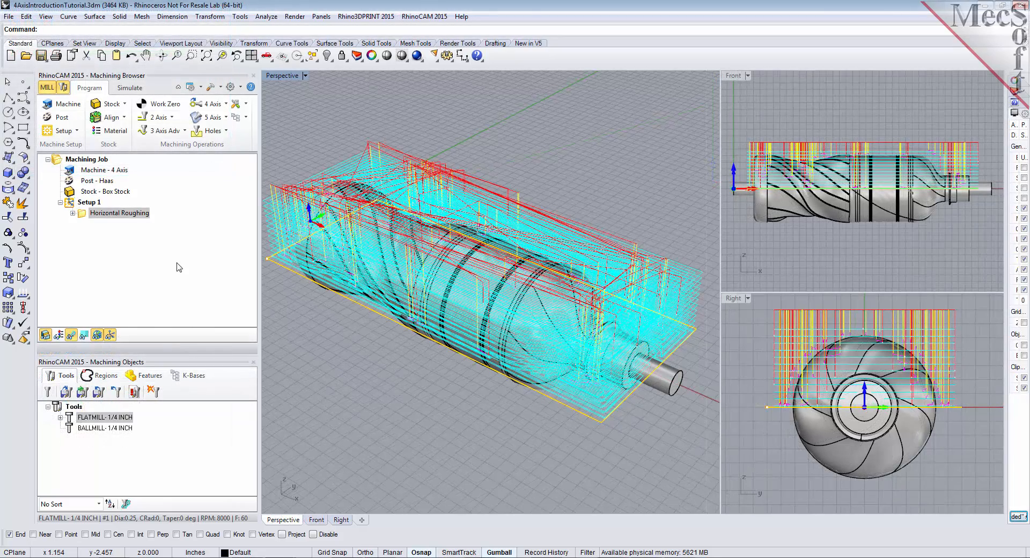
Toggle the visibility of the roughing toolpath and examine it around the part
left_click(70, 335)
left_click(71, 335)
left_click(71, 336)
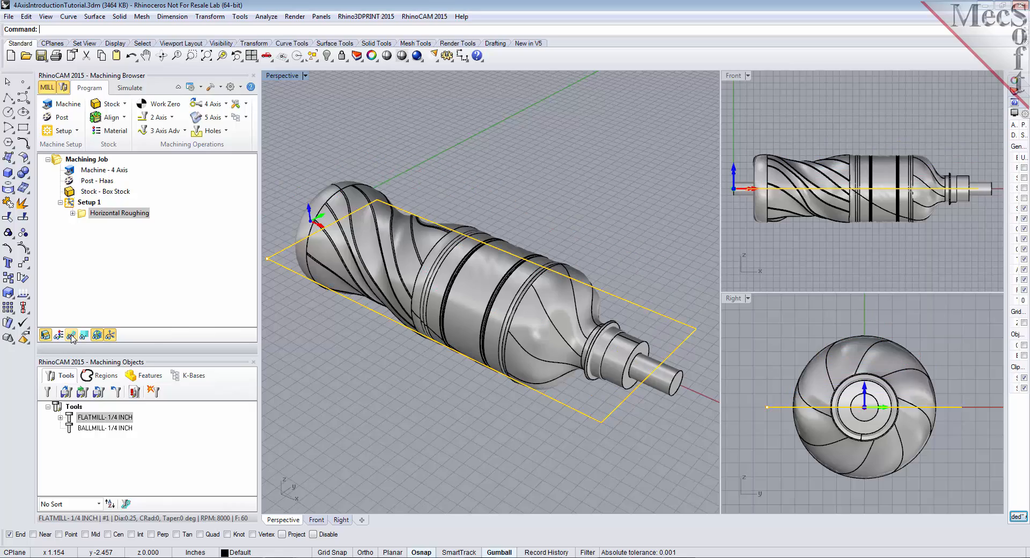
left_click(71, 336)
mouse_move(531, 301)
right_mouse_down()
mouse_move(456, 265)
mouse_move(454, 249)
mouse_move(531, 301)
right_mouse_up()
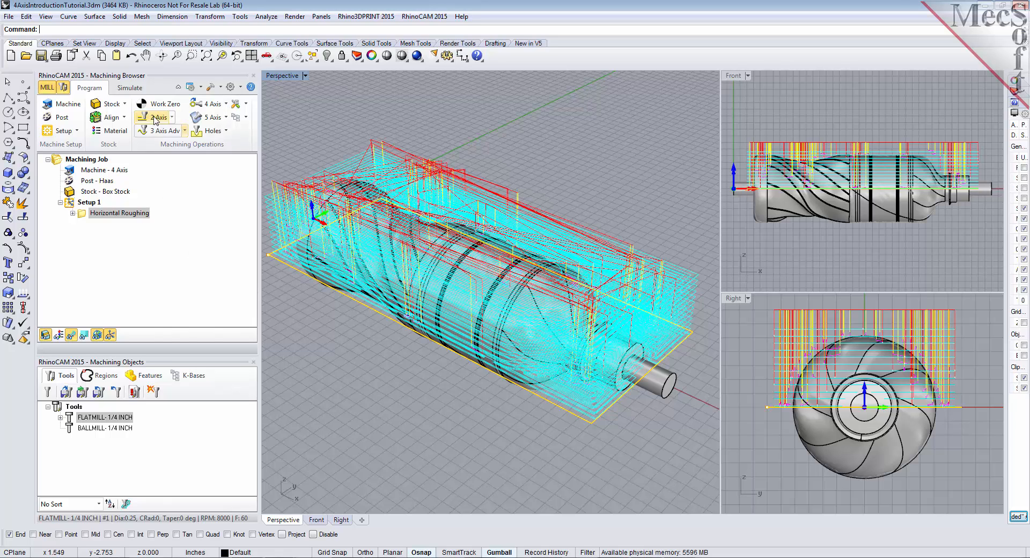
Configure the simulation to use the Polygonal Model and Simulate by Moves, with the speed reduced to about halfway
left_click(134, 89)
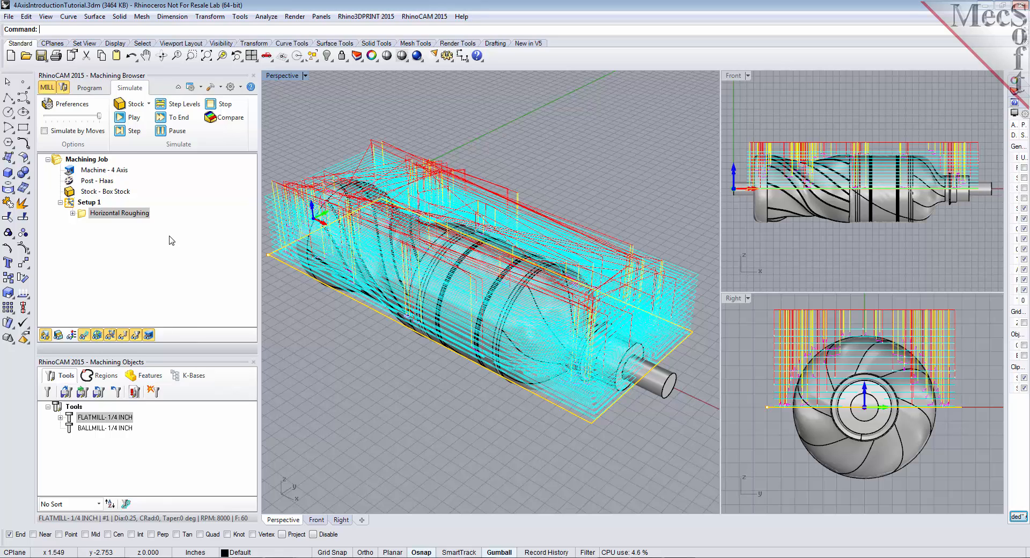
left_click(80, 107)
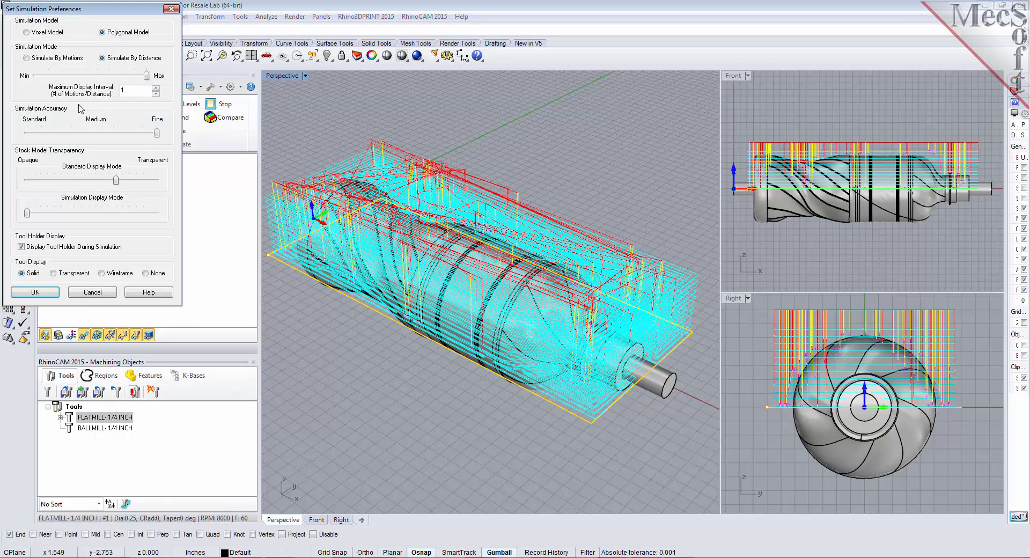
left_click(101, 32)
left_click(558, 324)
left_click(35, 292)
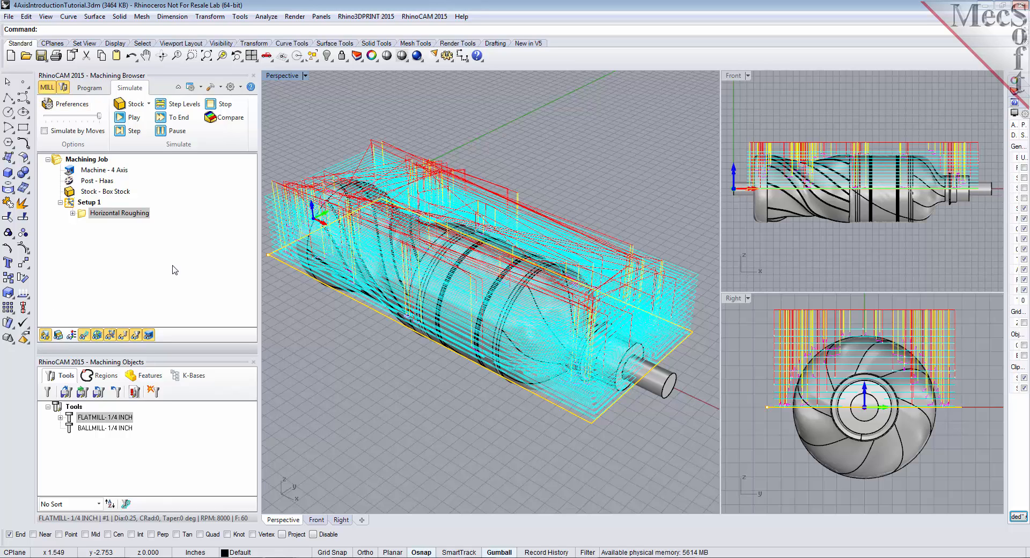
left_click(45, 132)
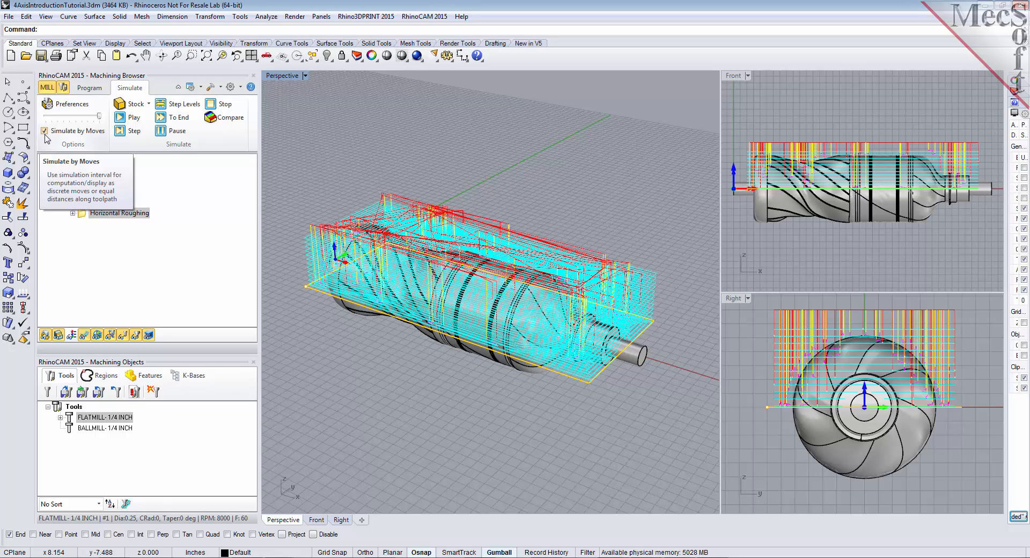
left_click_drag(98, 120, 76, 121)
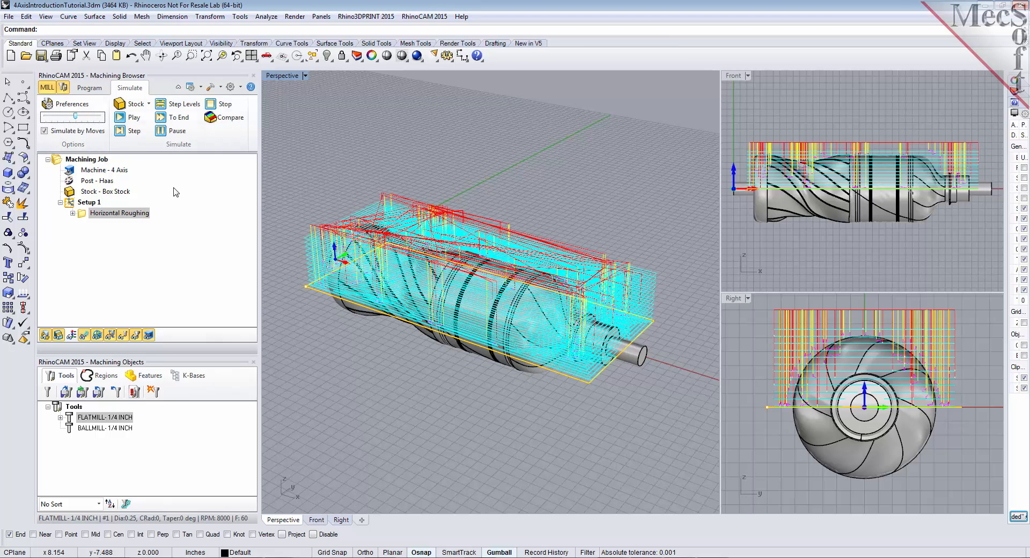
Simulate the Horizontal Roughing operation through to the end with the toolpath hidden, and inspect the cut stock
left_click(81, 214)
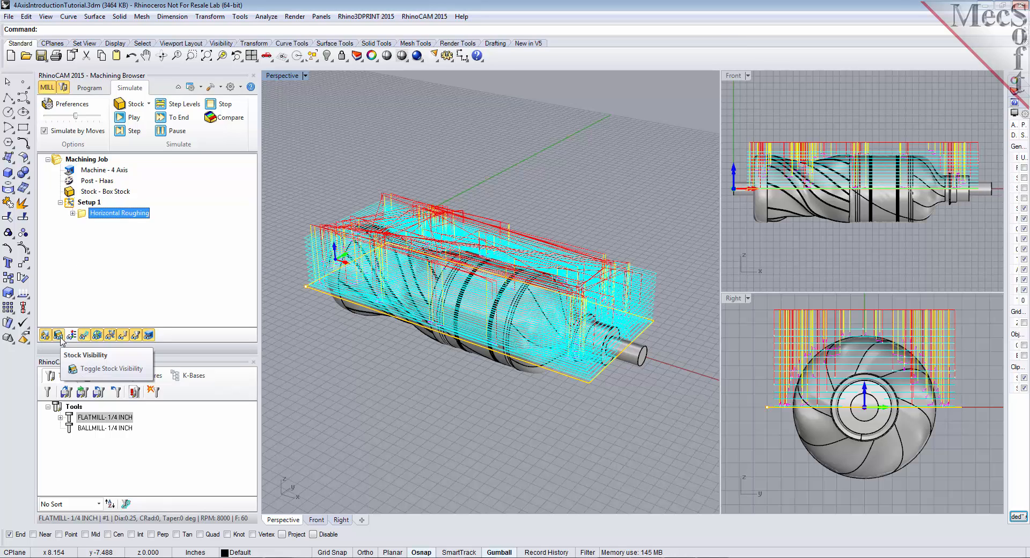
left_click(135, 118)
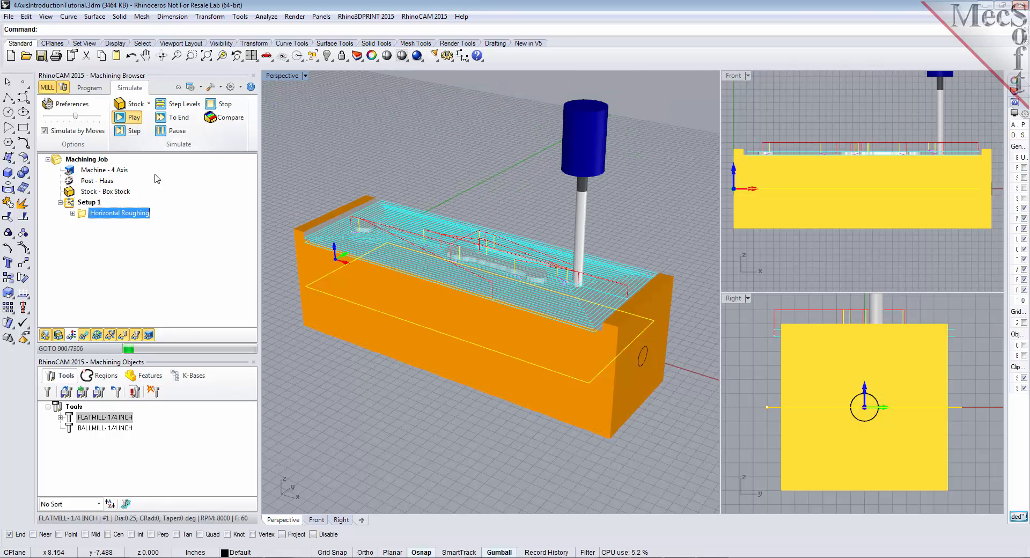
left_click(85, 335)
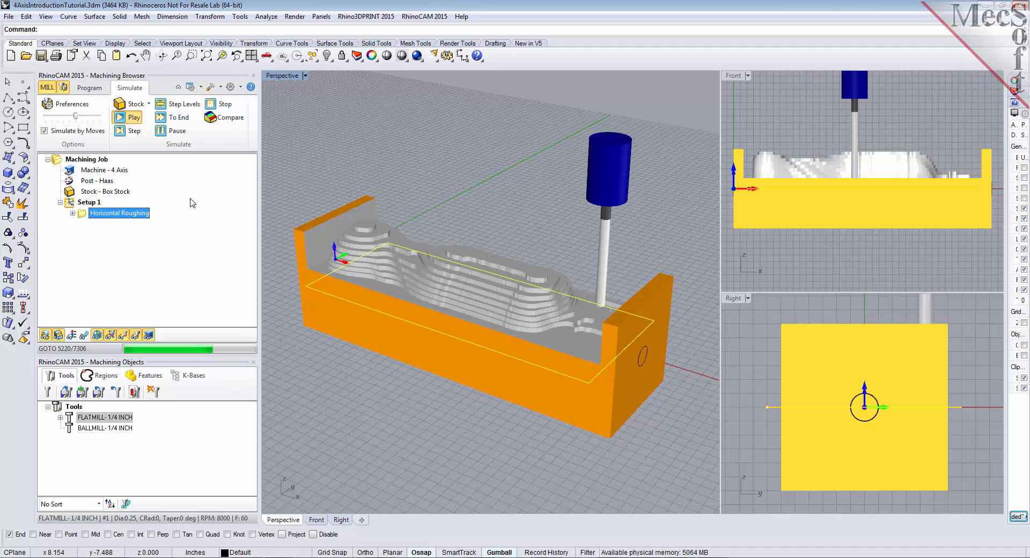
left_click(179, 133)
left_click(181, 118)
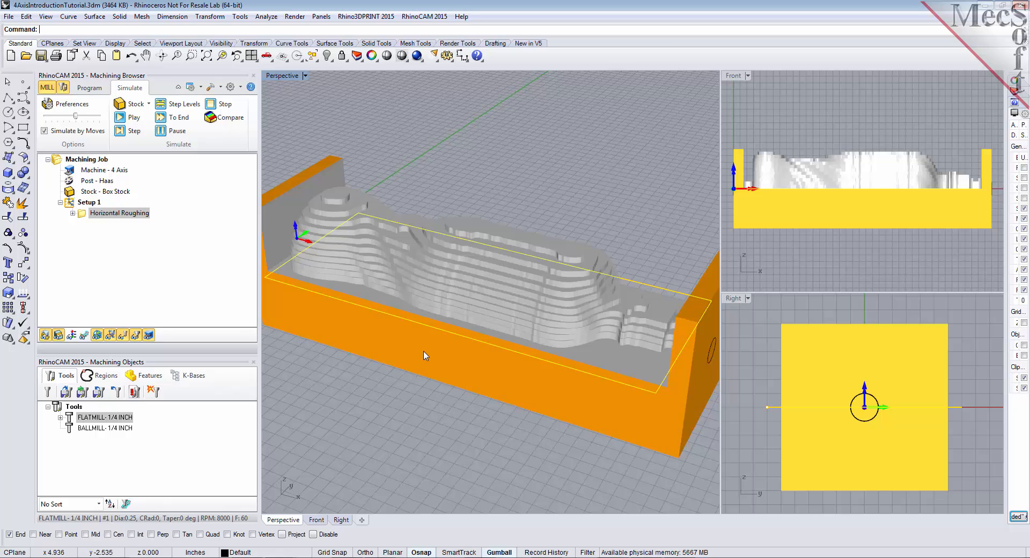
scroll(421, 365, "down", 2)
right_click_drag(458, 417, 444, 413)
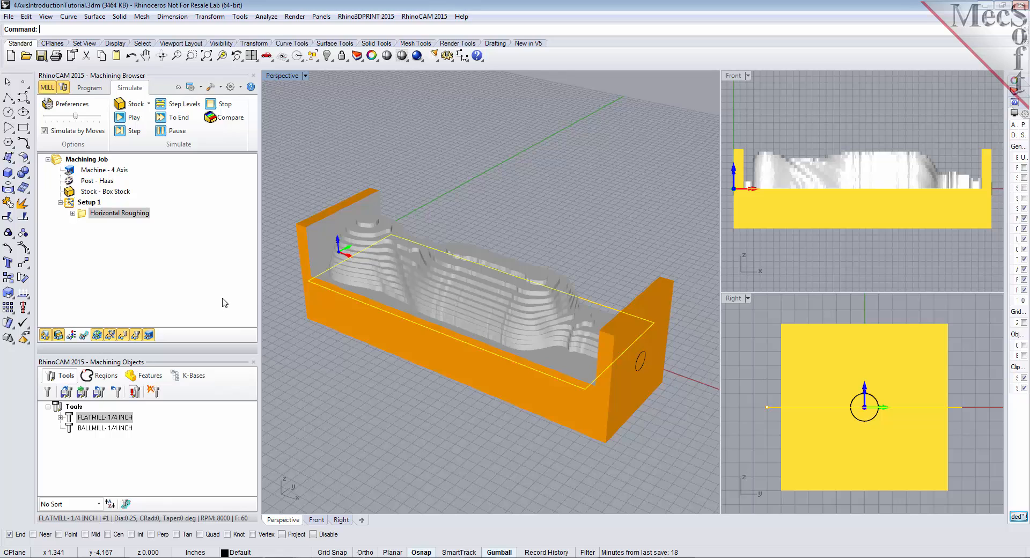
Add a second rotate table setup with a table rotation angle of 180 degrees counter clockwise
left_click(89, 88)
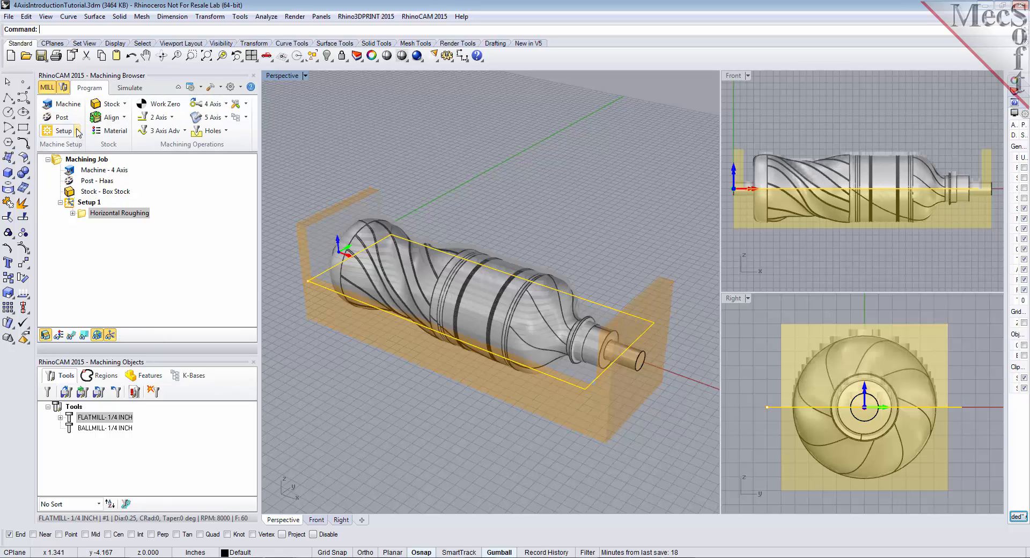
left_click(78, 130)
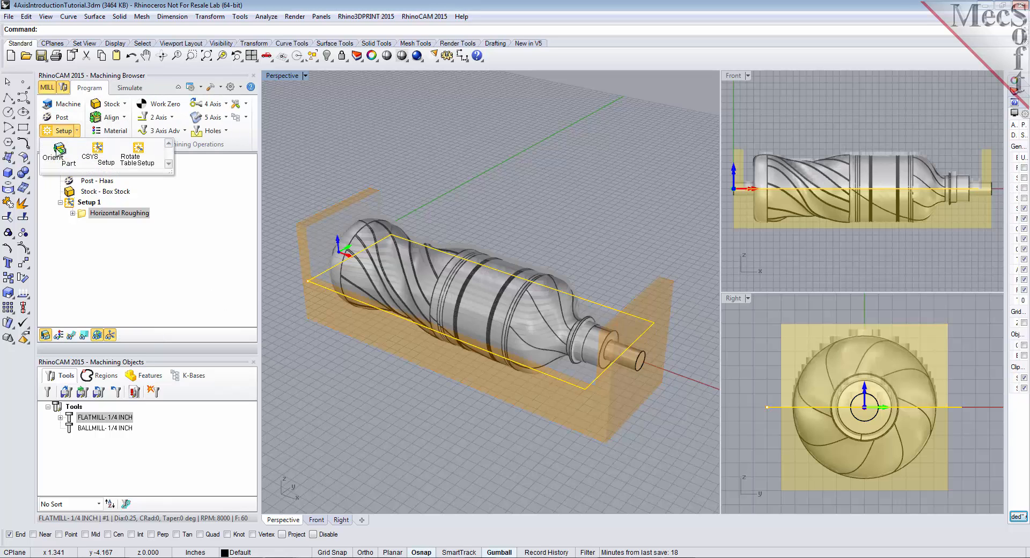
left_click(138, 157)
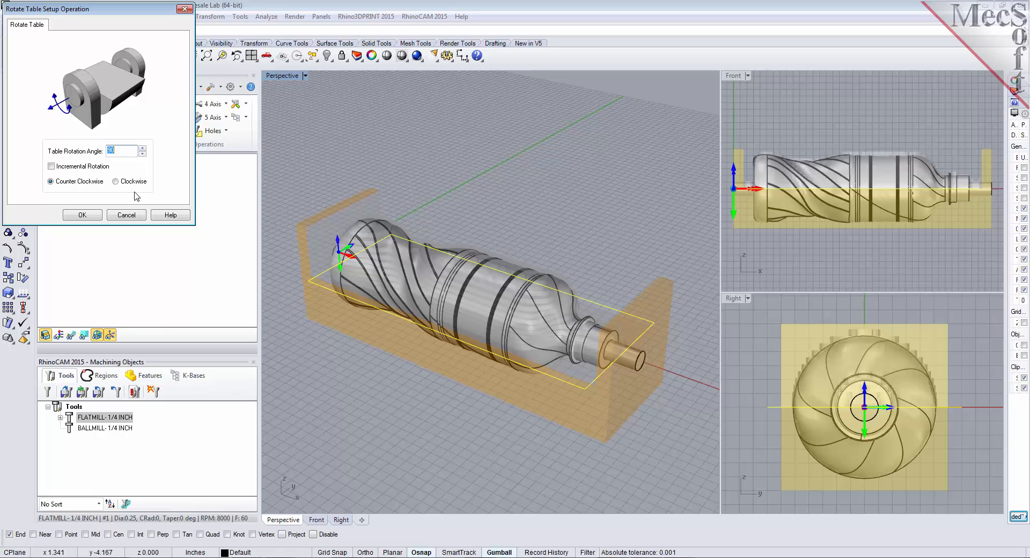
type("180")
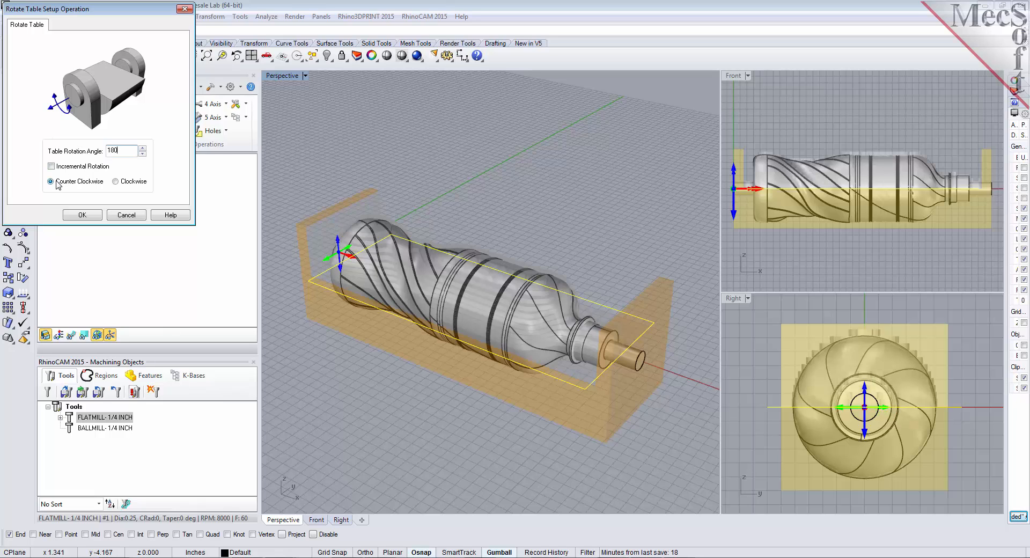
left_click(90, 217)
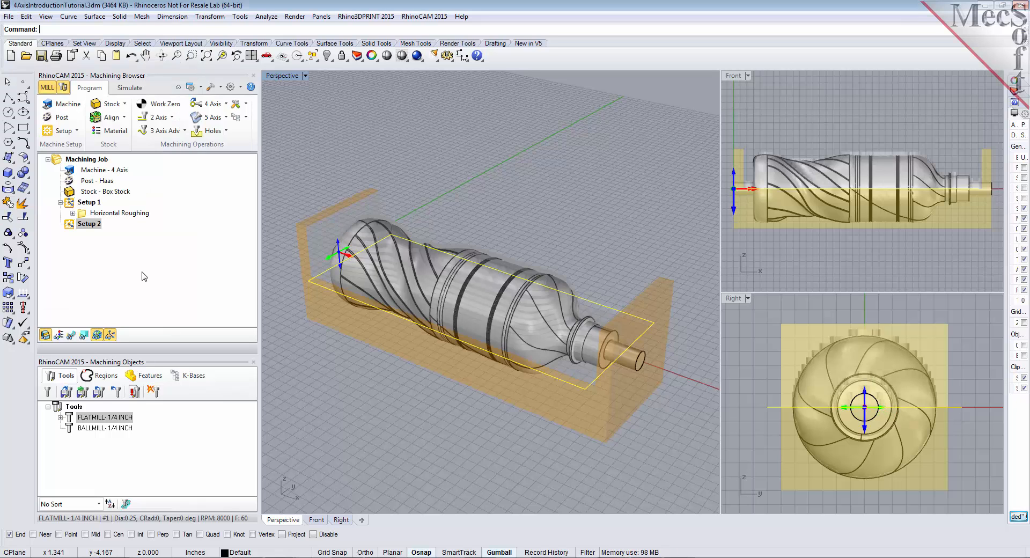
left_click(68, 226)
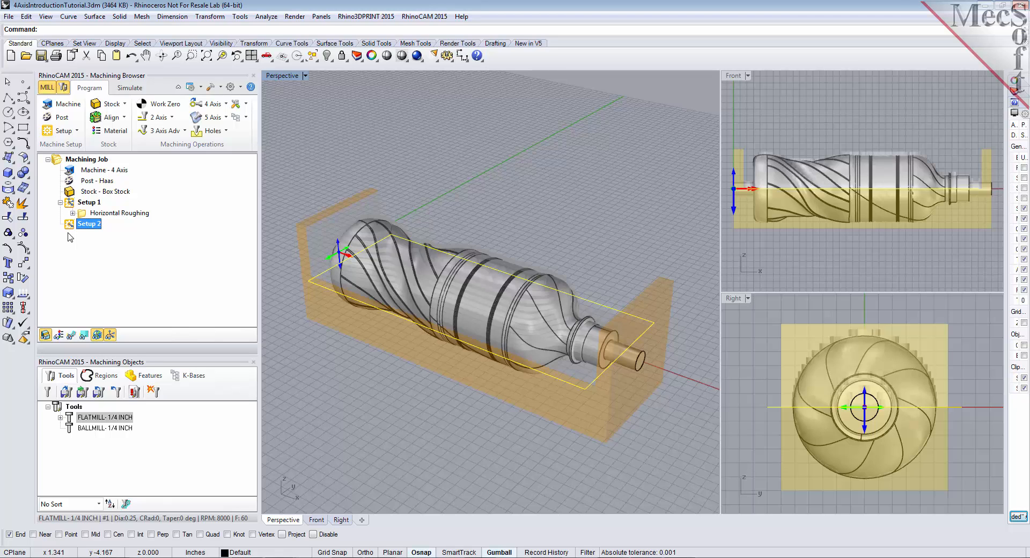
Copy the Horizontal Roughing operation from Setup 1 and paste it into Setup 2
left_click(83, 215)
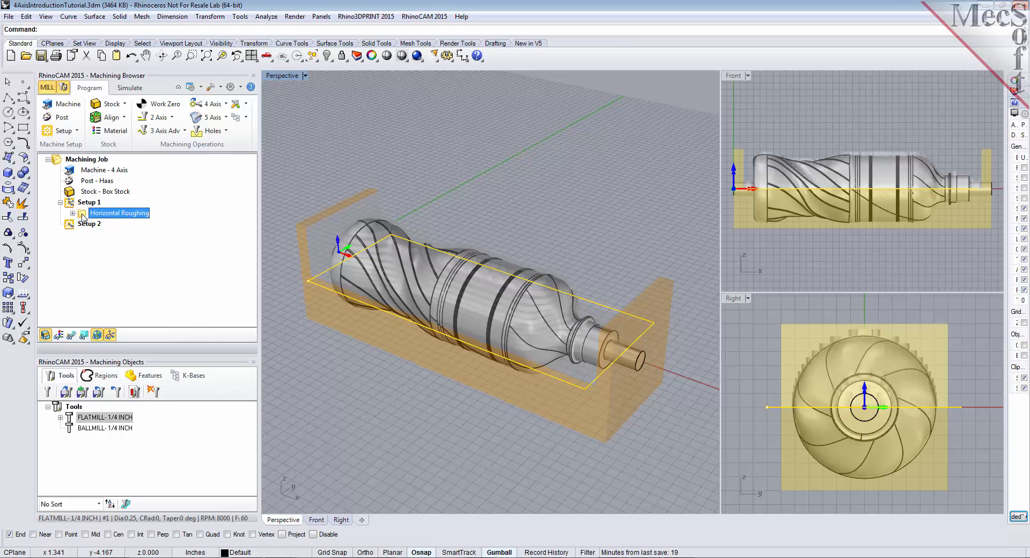
right_click(83, 215)
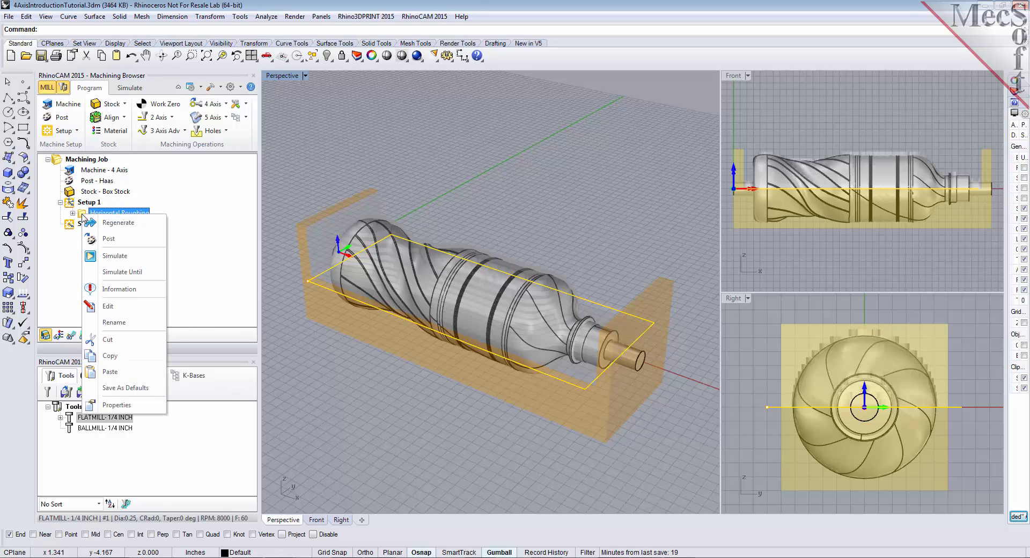
left_click(138, 356)
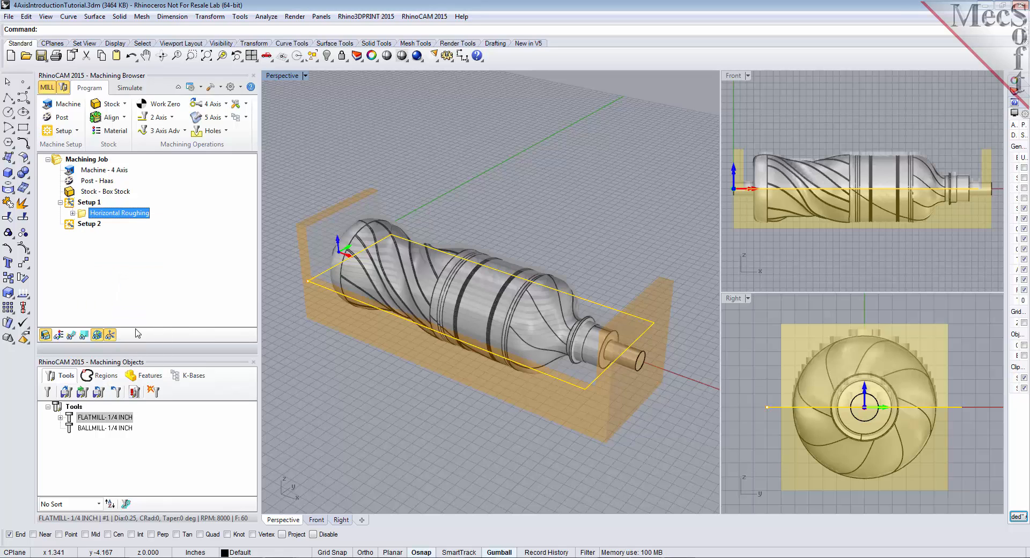
left_click(70, 226)
right_click(70, 228)
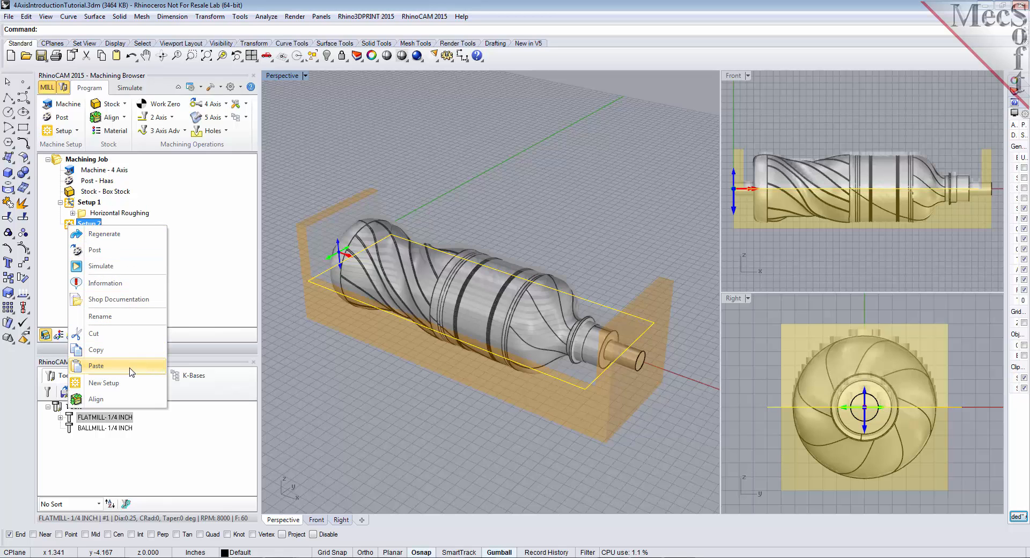
left_click(130, 368)
left_click(60, 225)
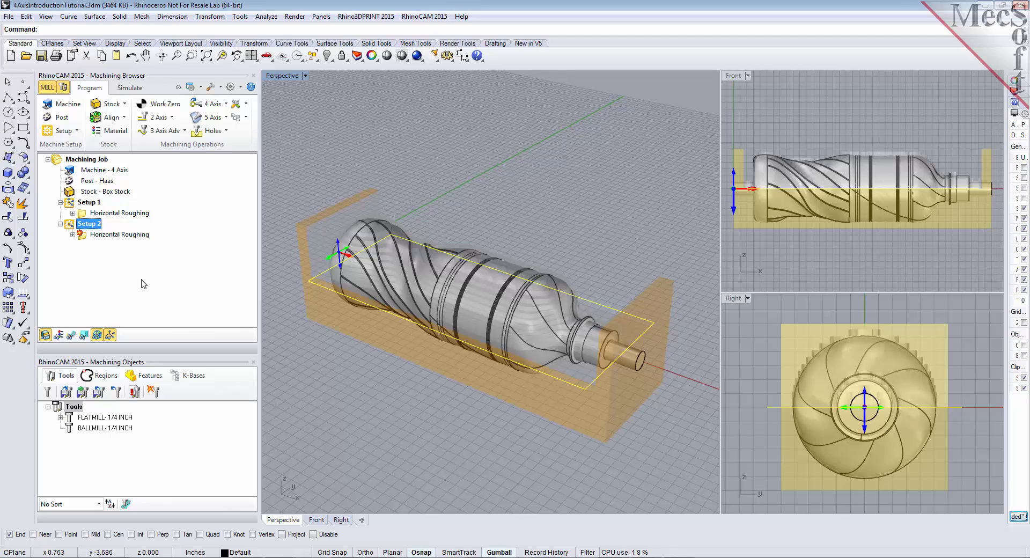
Regenerate the toolpath of the Horizontal Roughing operation in Setup 2
left_click(83, 237)
right_click(83, 238)
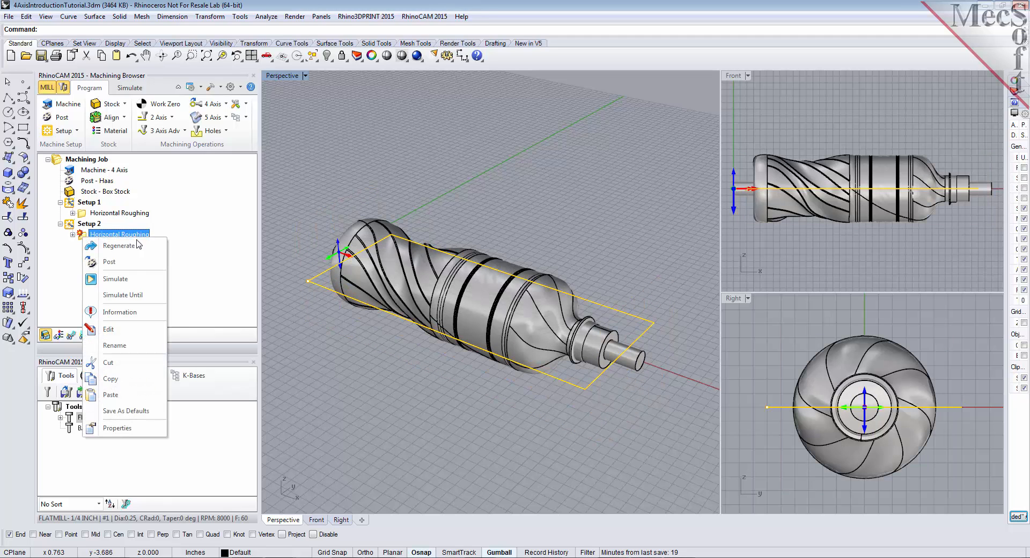
left_click(152, 248)
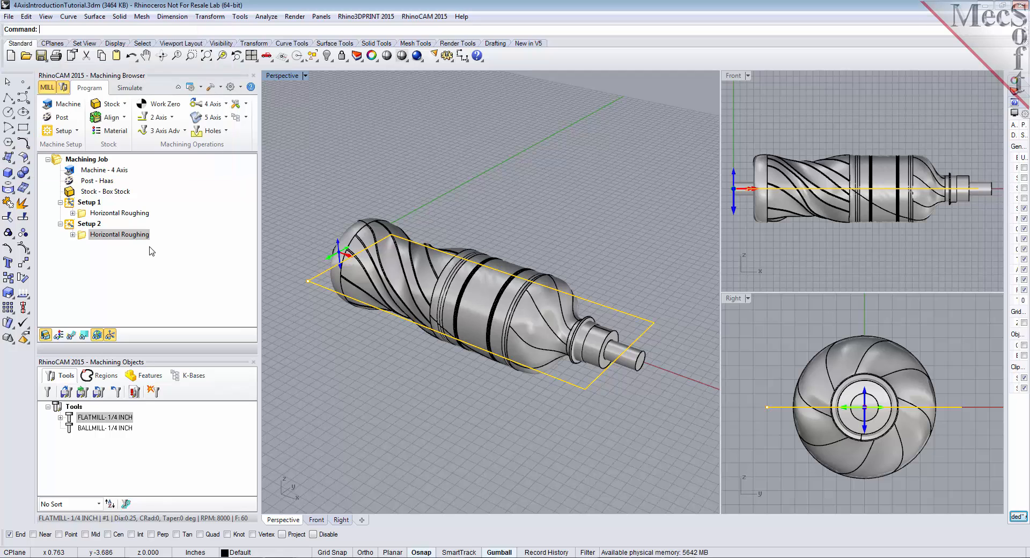
Simulate the Setup 2 Horizontal Roughing operation through to the end and inspect the cut stock
left_click(133, 91)
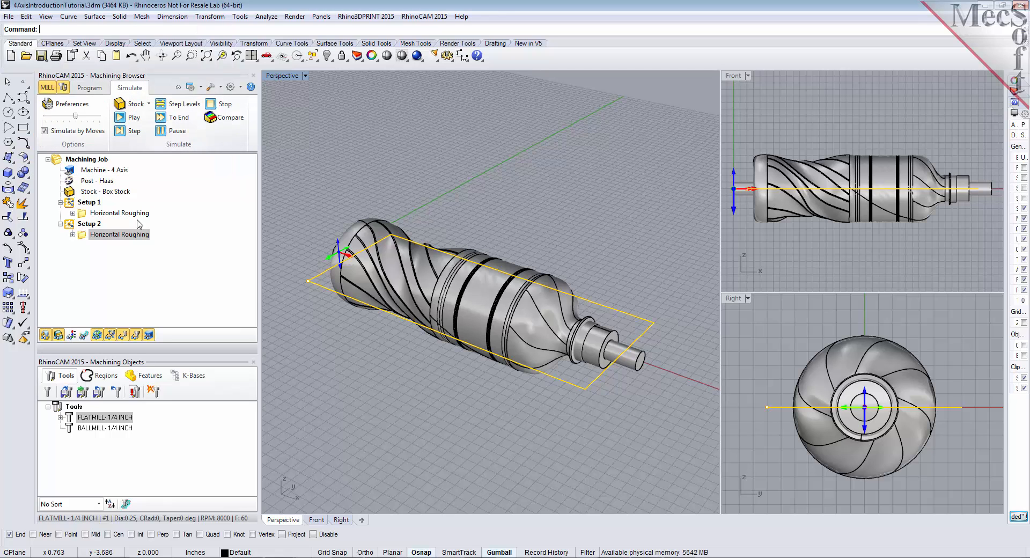
left_click(134, 118)
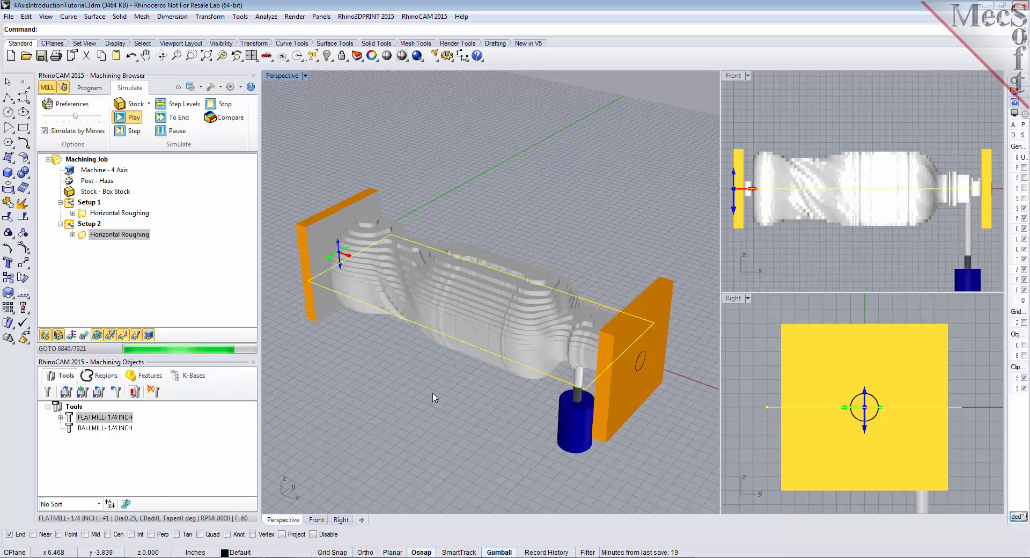
mouse_move(434, 392)
right_mouse_down()
mouse_move(494, 307)
mouse_move(480, 310)
mouse_move(432, 393)
right_mouse_up()
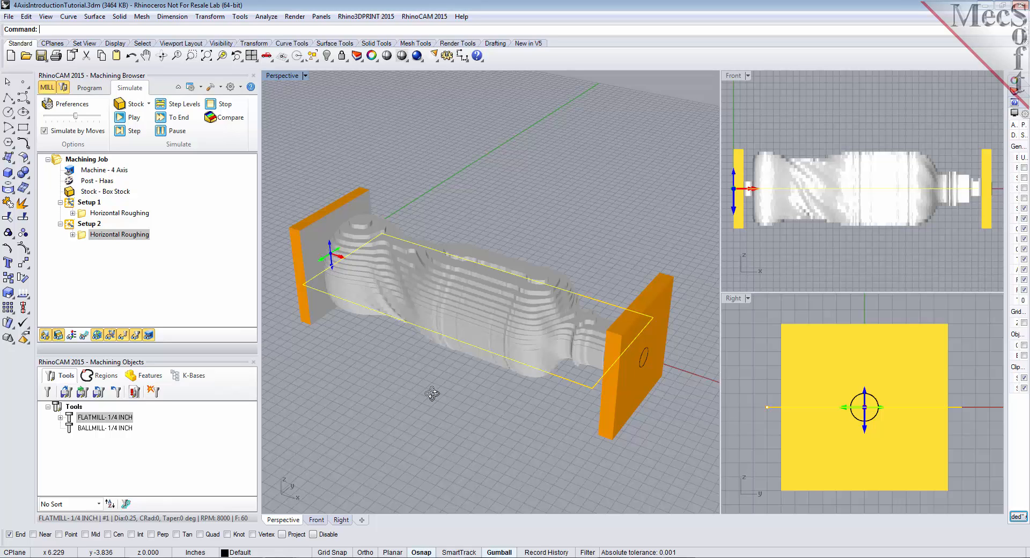
Add a third rotate table setup that returns the machining axes to the Setup 1 orientation, and make it active
left_click(93, 89)
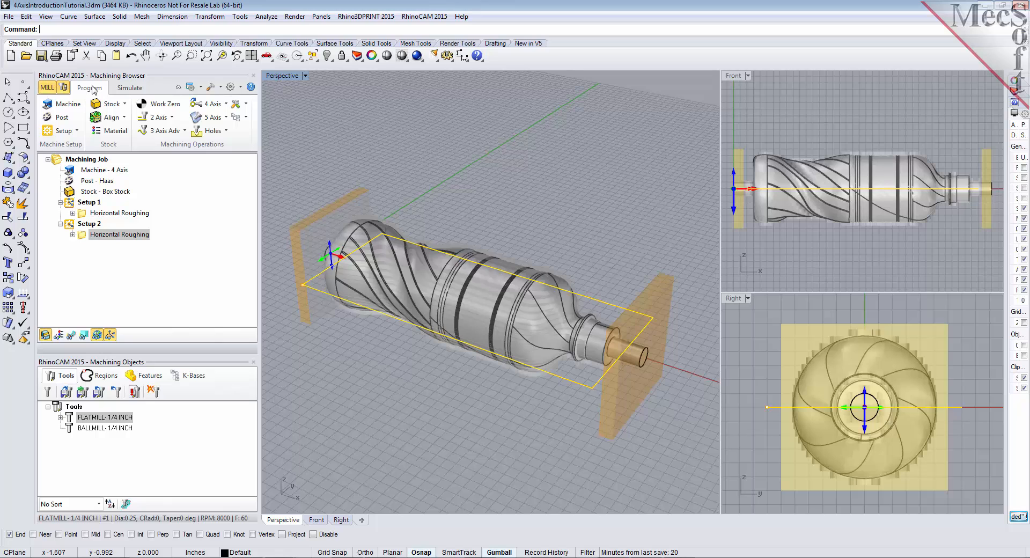
left_click(63, 131)
left_click(134, 161)
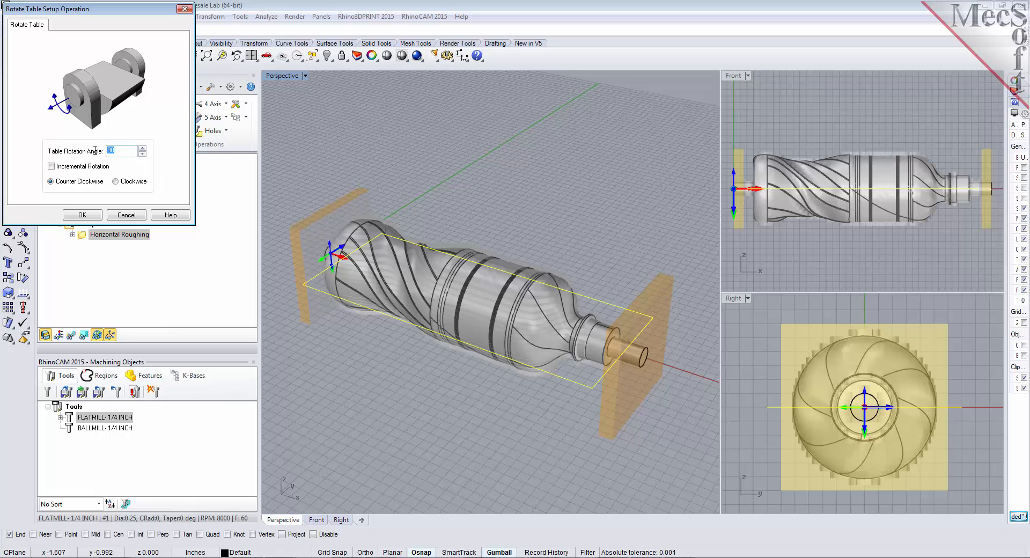
left_click(92, 215)
left_click(70, 247)
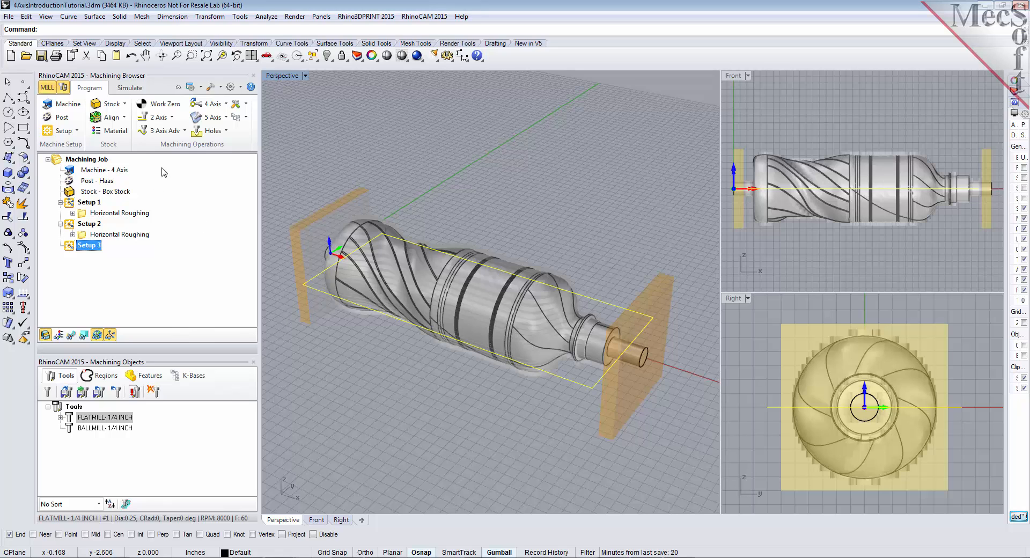
Start a 4 Axis Parallel Finishing operation in Setup 3, remove all machining regions, and choose the BALLMILL- 1/4 INCH tool
left_click(229, 105)
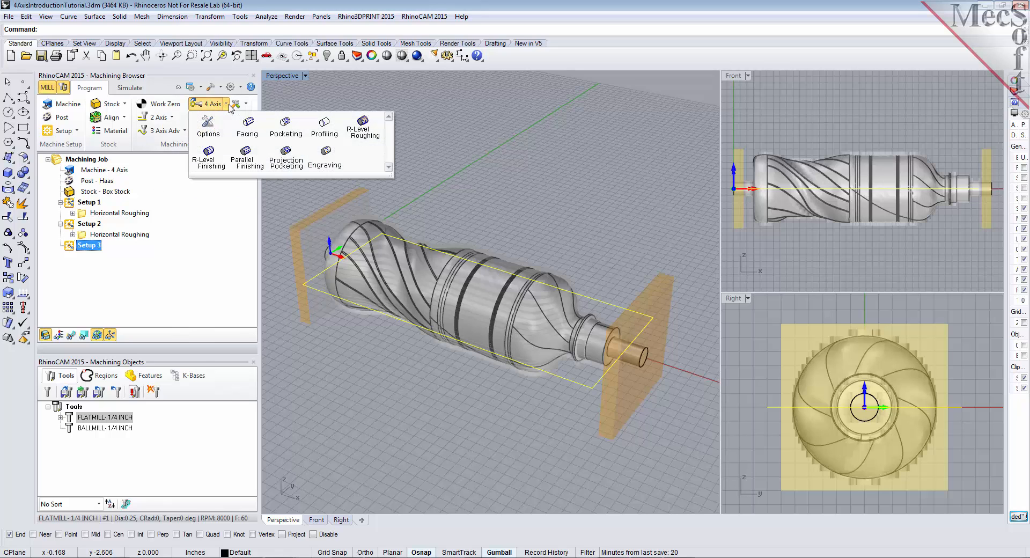
left_click(262, 162)
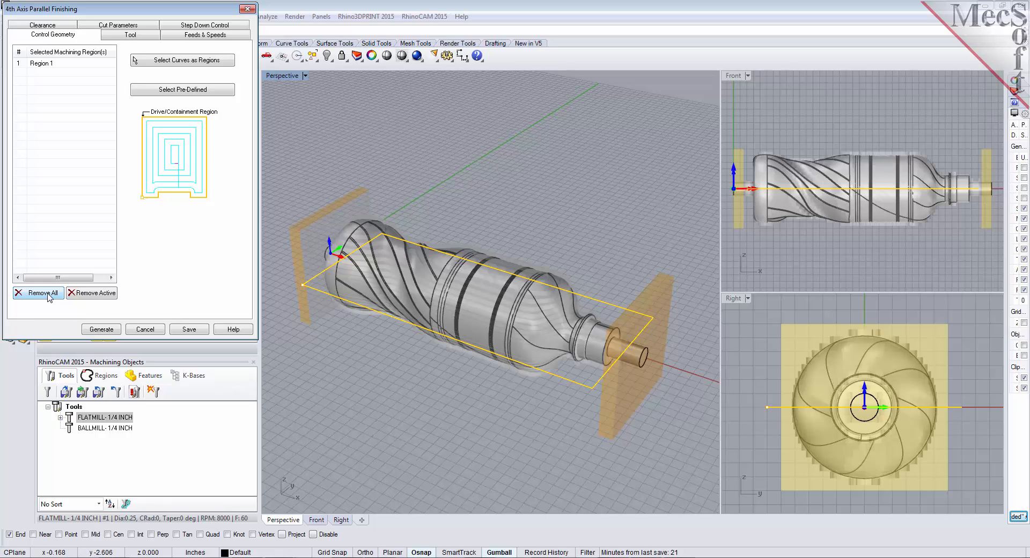
left_click(49, 297)
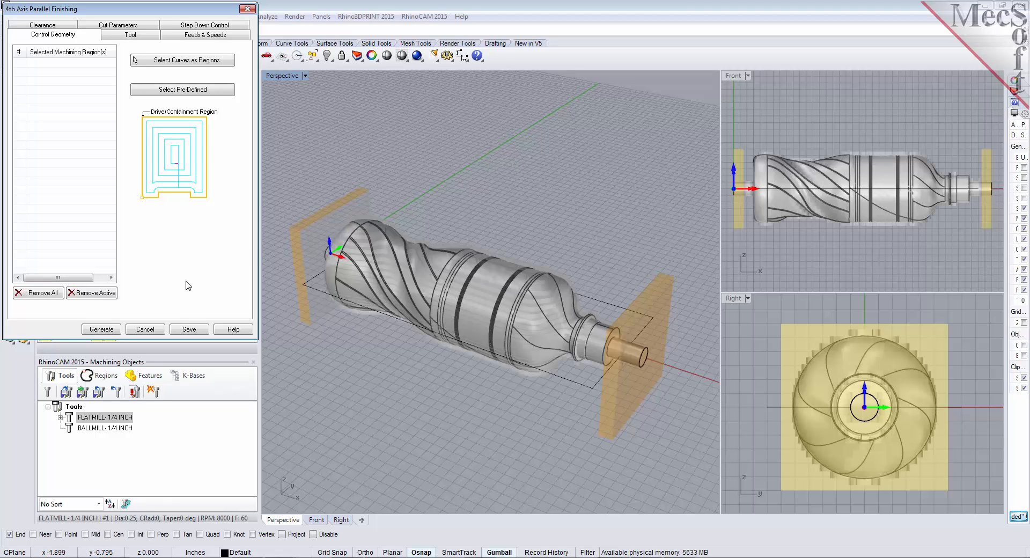
left_click(129, 35)
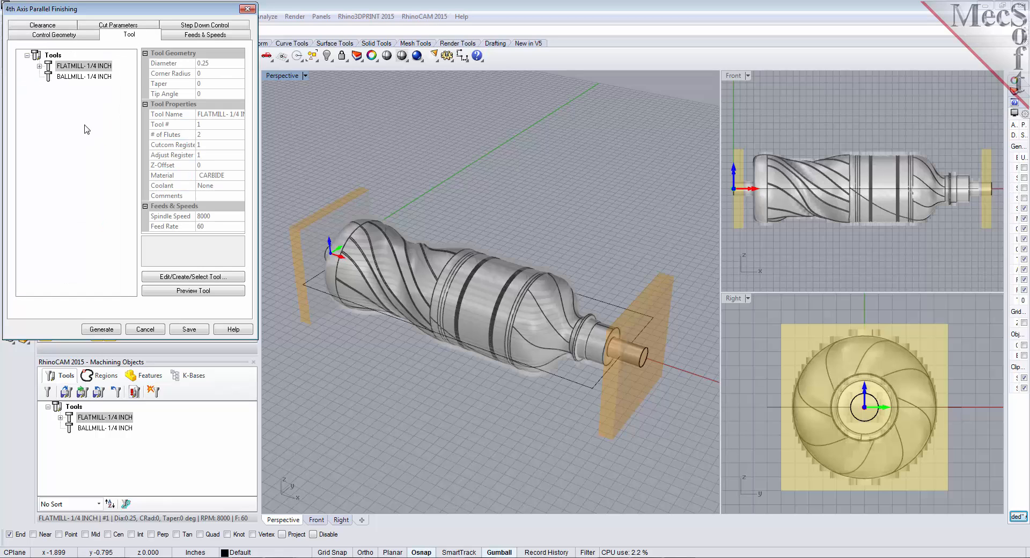
left_click(50, 77)
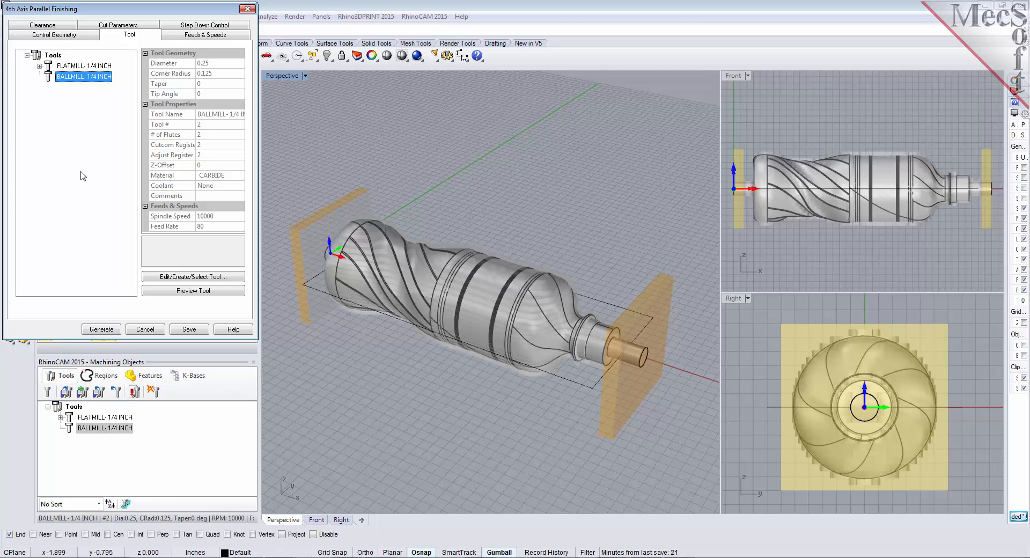
Load the finishing feeds and speeds from the tool, and review the automatic clearance cylinder around the part
left_click(202, 36)
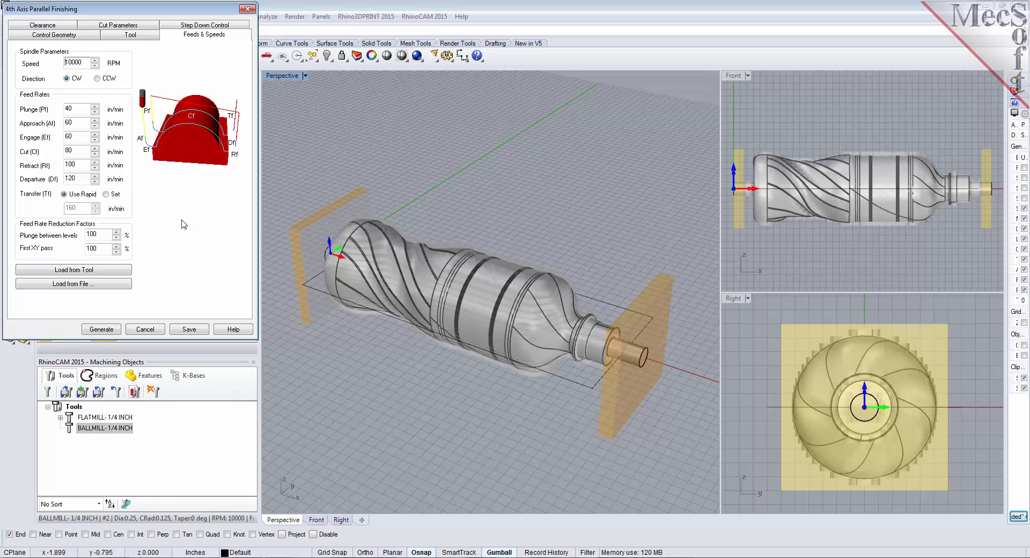
left_click(78, 276)
left_click(55, 25)
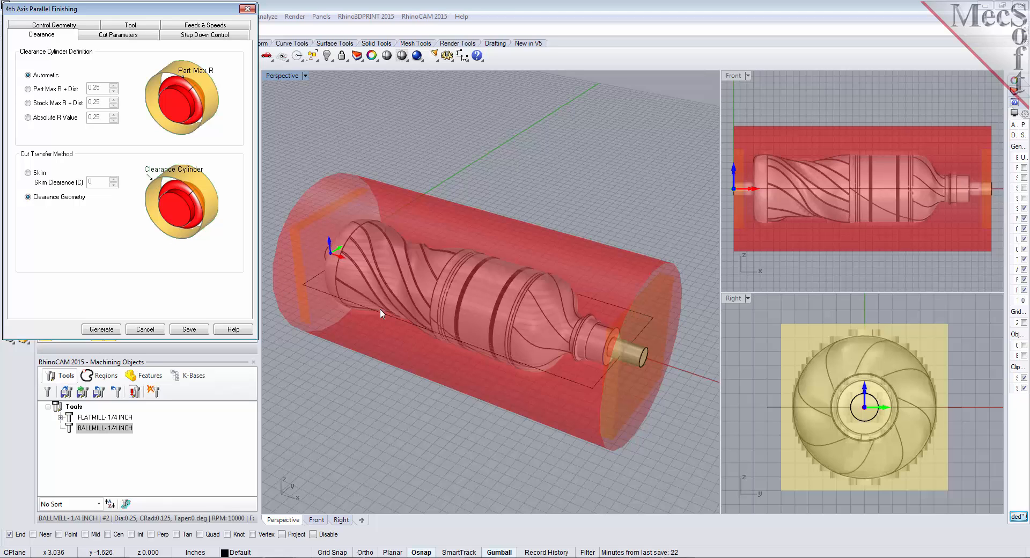
mouse_move(539, 342)
right_mouse_down()
mouse_move(427, 285)
mouse_move(538, 336)
right_mouse_up()
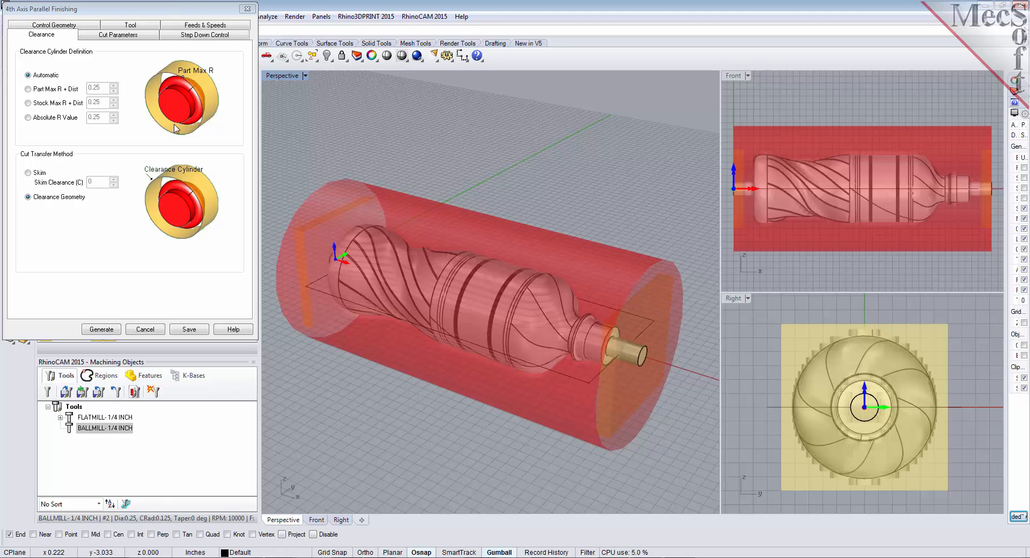
Set the finishing cut pattern to Along Axis and the axial containment to a low value of 0.5 and a high value of 9.25
left_click(121, 36)
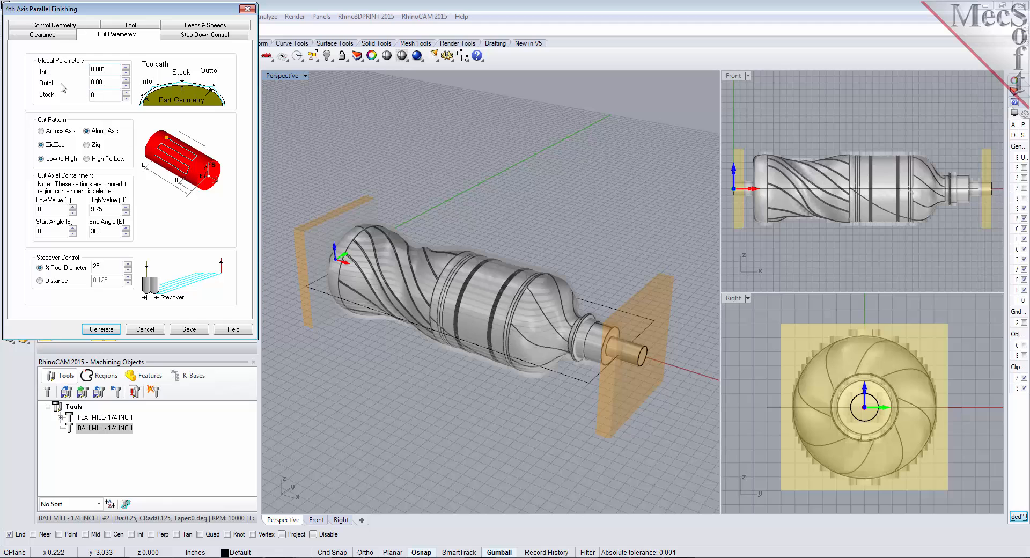
key("Tab")
key("Tab")
left_click(87, 132)
left_click_drag(54, 209, 35, 209)
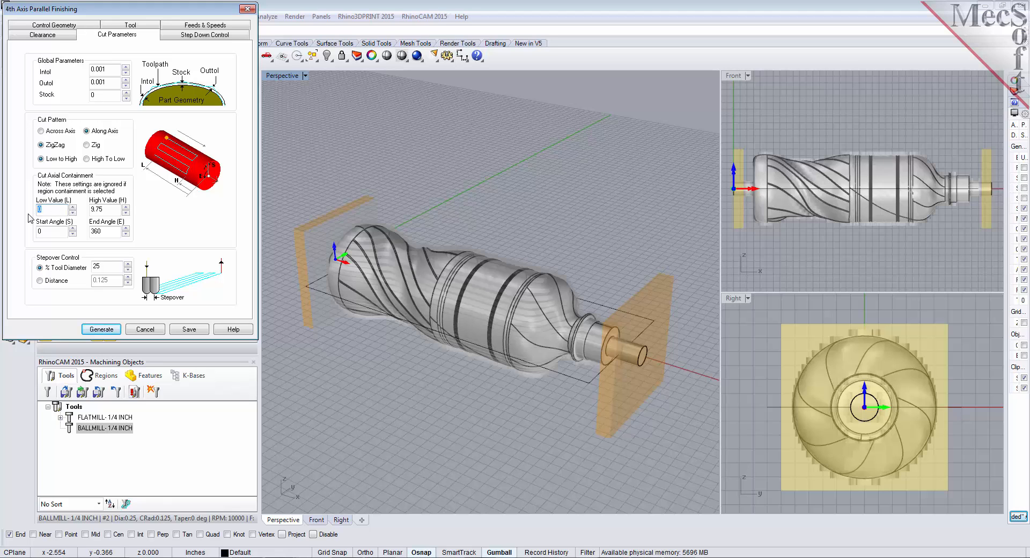
type("0.5")
key("Tab")
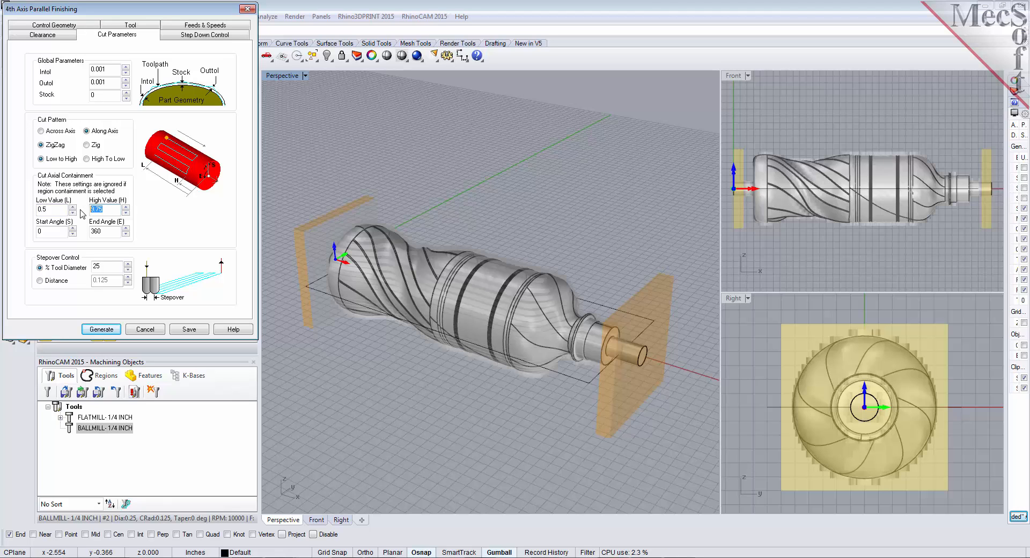
type("9.25")
key("Tab")
key("Tab")
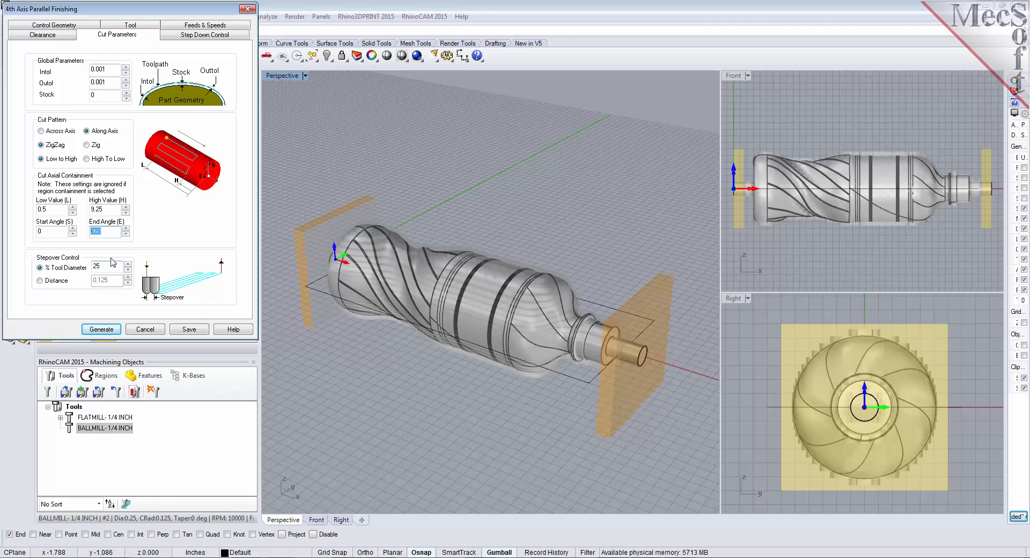
Set the stepover to 15% of the tool diameter and generate the 4th Axis Parallel Finishing toolpath
key("Tab")
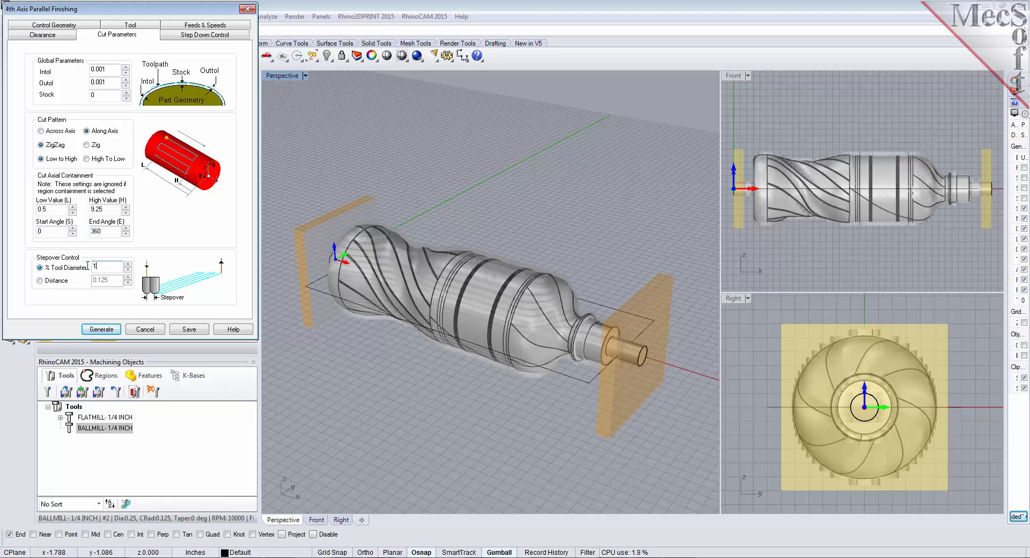
type("15")
left_click(110, 328)
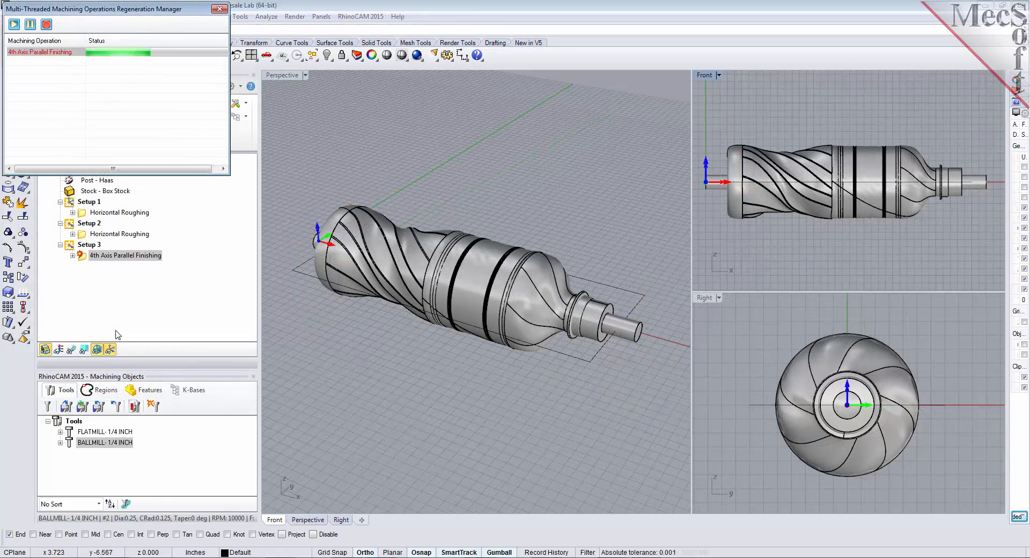
Simulate the 4th Axis Parallel Finishing operation on the roughed stock through to the end
left_click(134, 90)
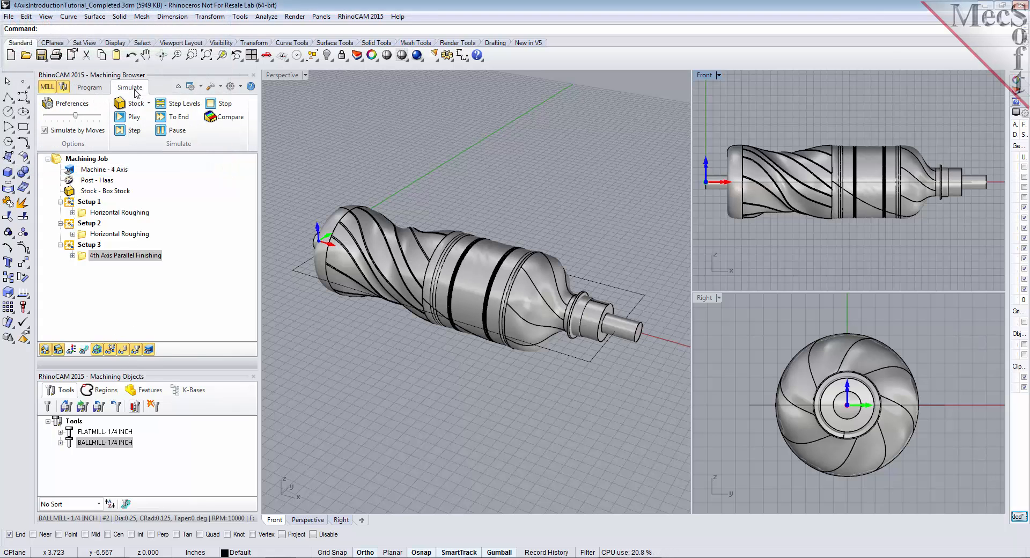
left_click(135, 119)
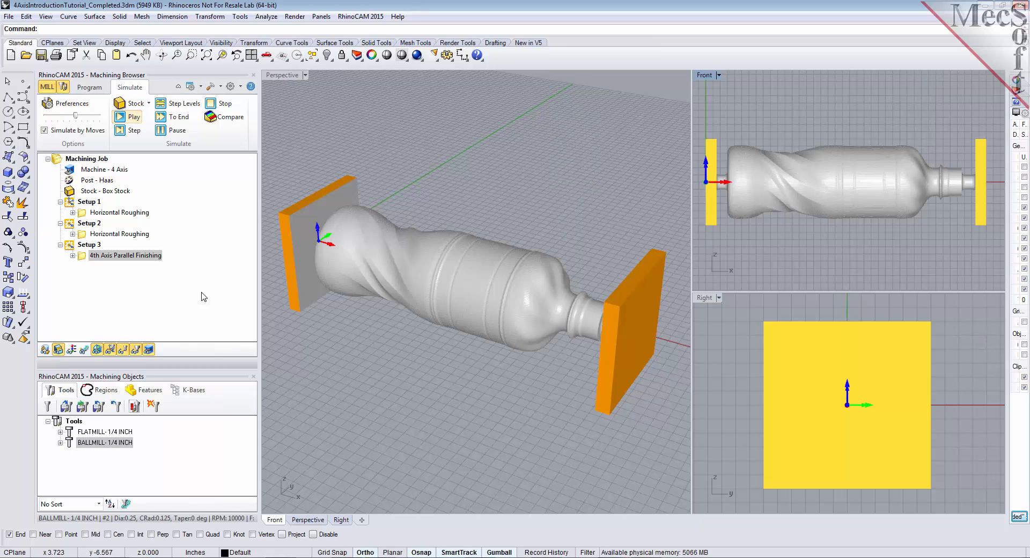
Post the entire machining job with the Haas post as 4AxisIntroductionTutorial.nc, then review the G-code and close it
left_click(90, 87)
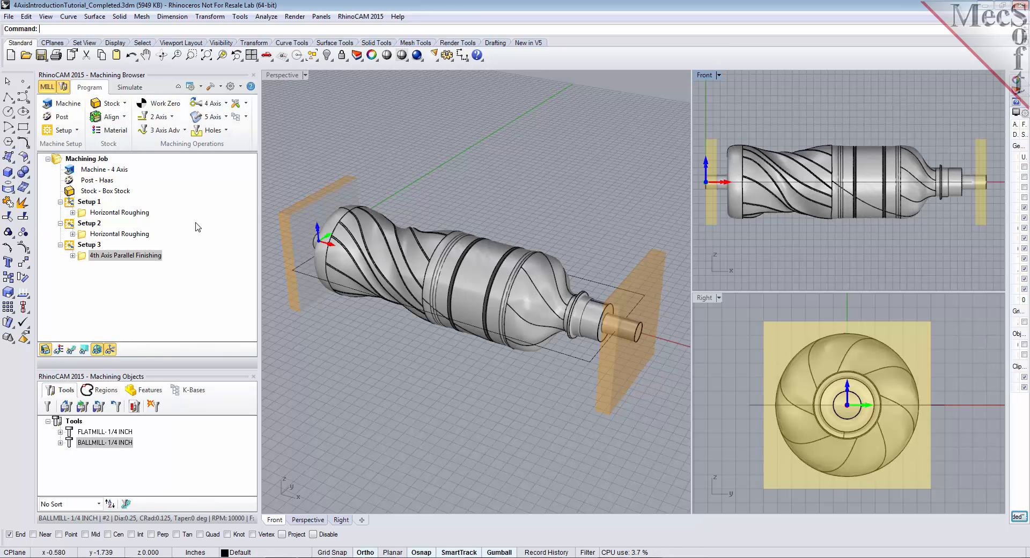
left_click(58, 163)
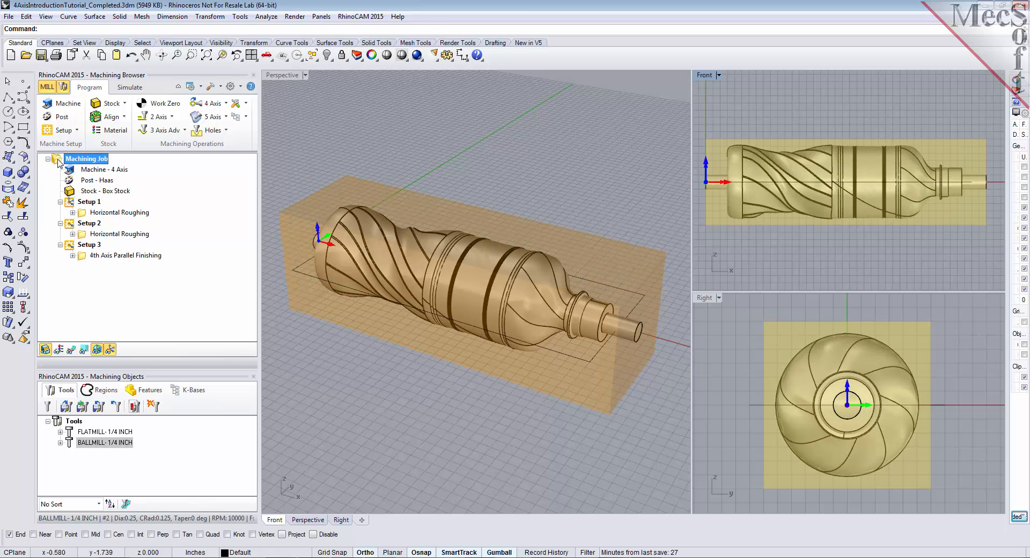
right_click(102, 164)
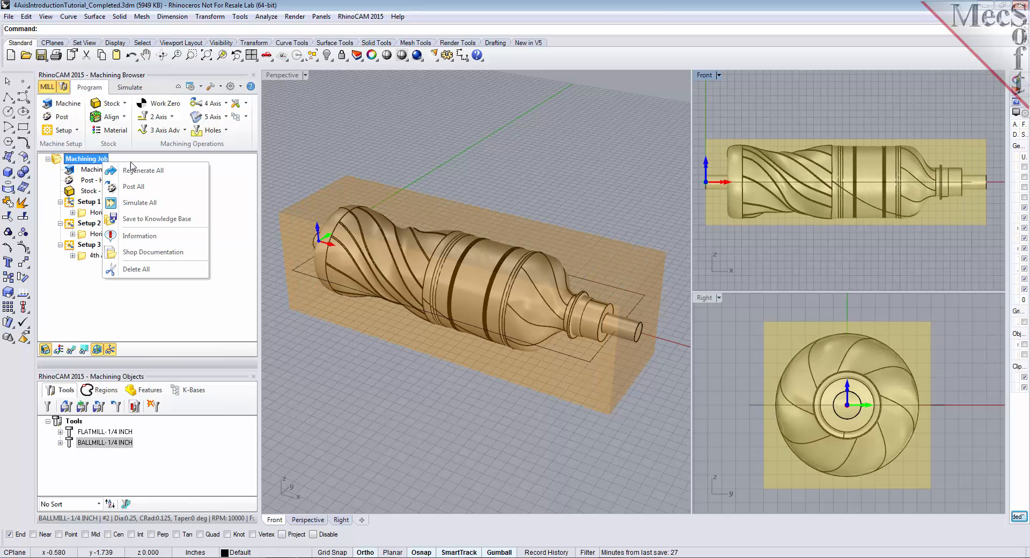
left_click(174, 188)
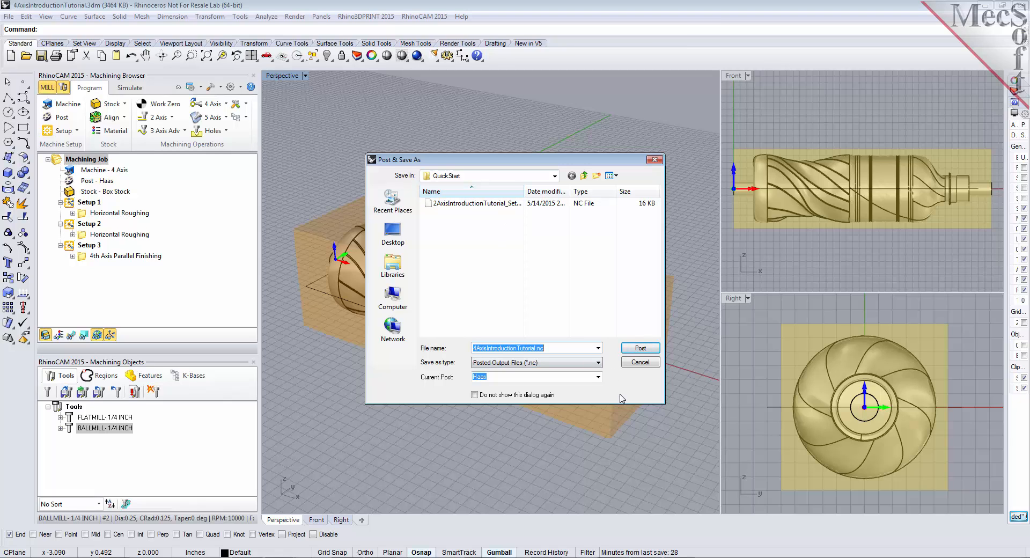
left_click(647, 350)
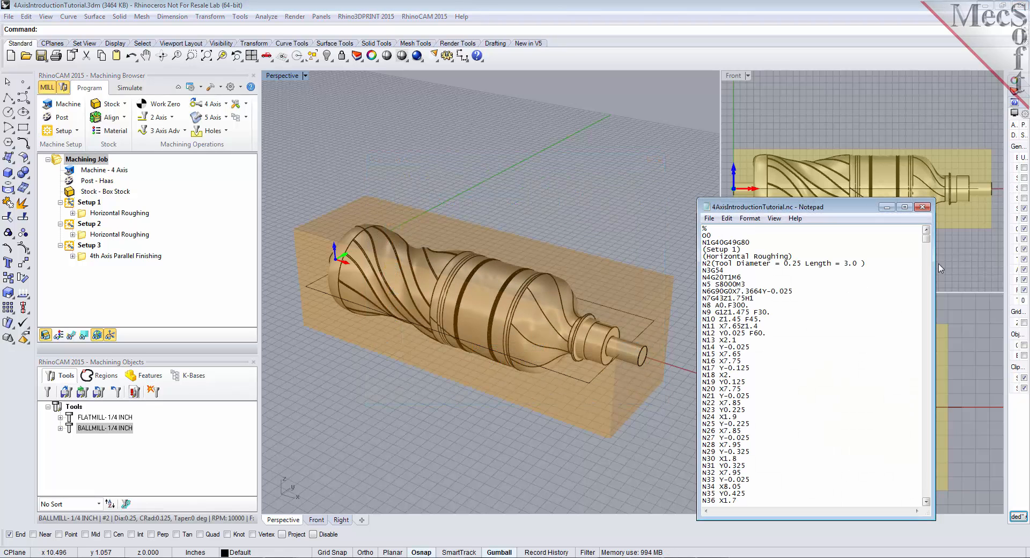
mouse_move(928, 241)
left_mouse_down()
mouse_move(924, 409)
mouse_move(928, 240)
left_mouse_up()
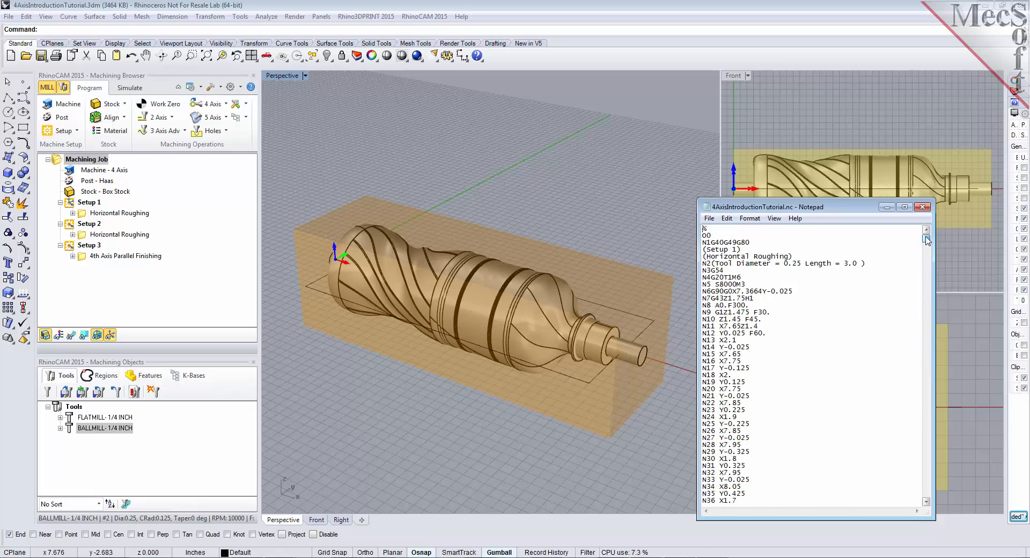
left_click(922, 207)
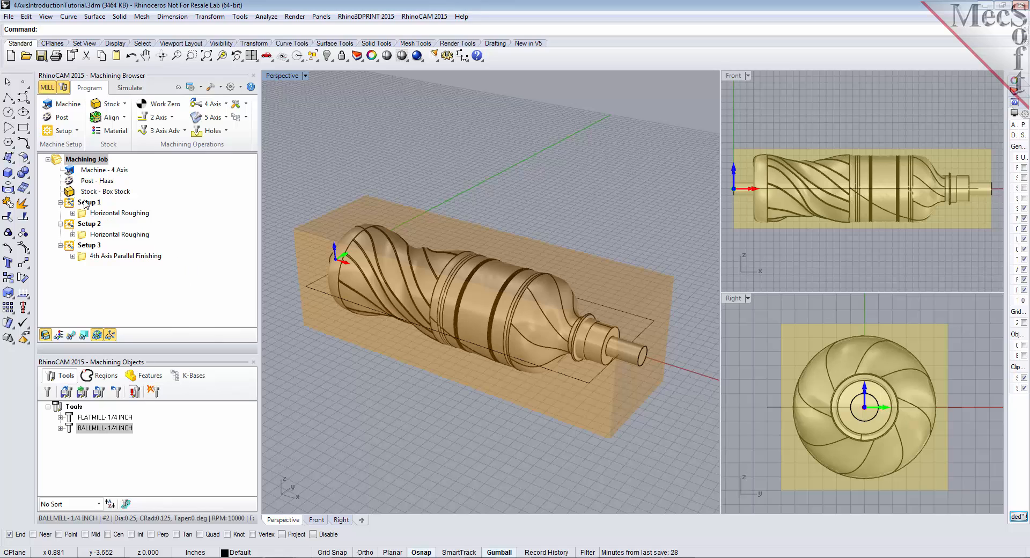
Select Setup 2 on its own and view the posting option for a single setup without running it
left_click(87, 202)
left_click(88, 224)
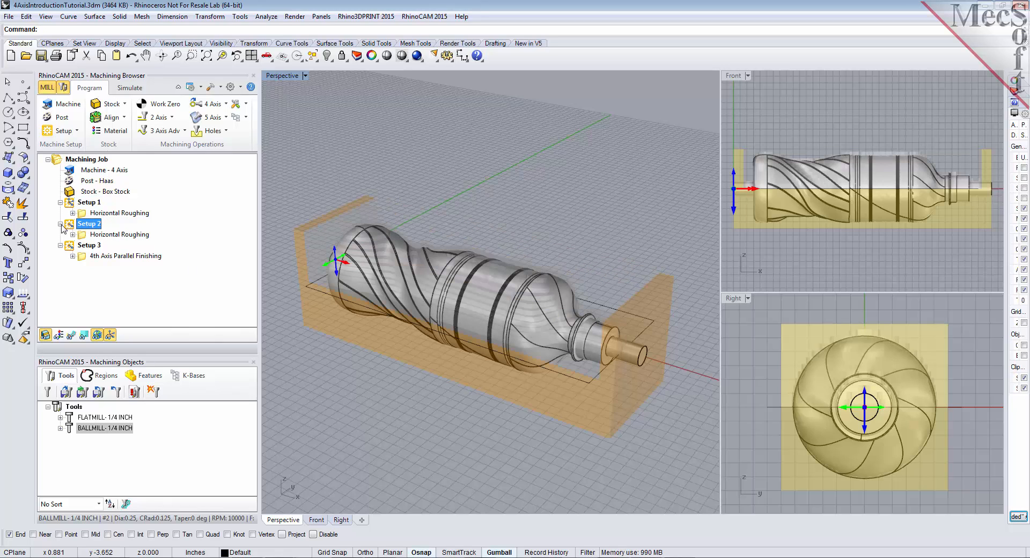
right_click(95, 228)
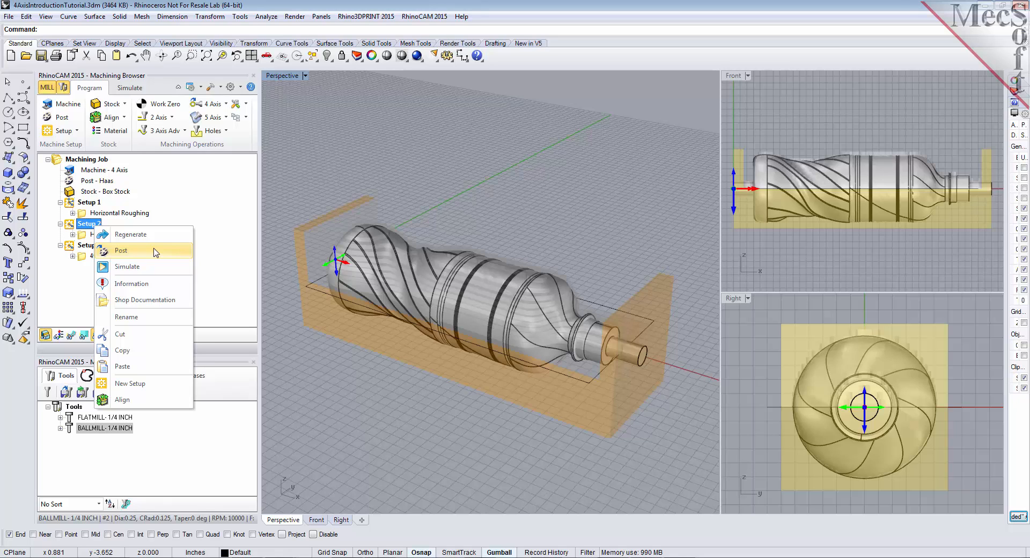
left_click(124, 234)
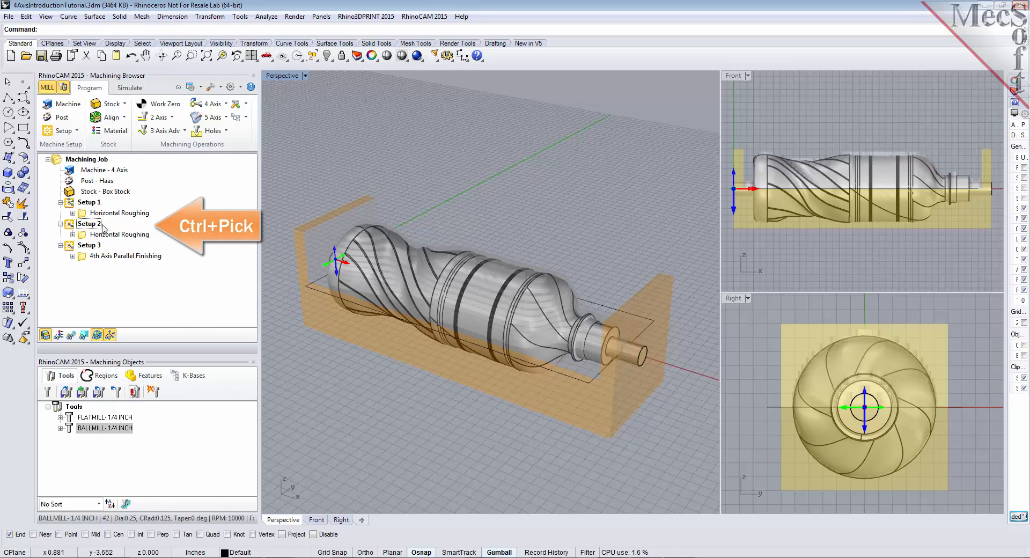
Select Setup 2 and Setup 3 together and view the posting option for multiple setups without running it
left_click(99, 225)
left_click(72, 247, "ctrl")
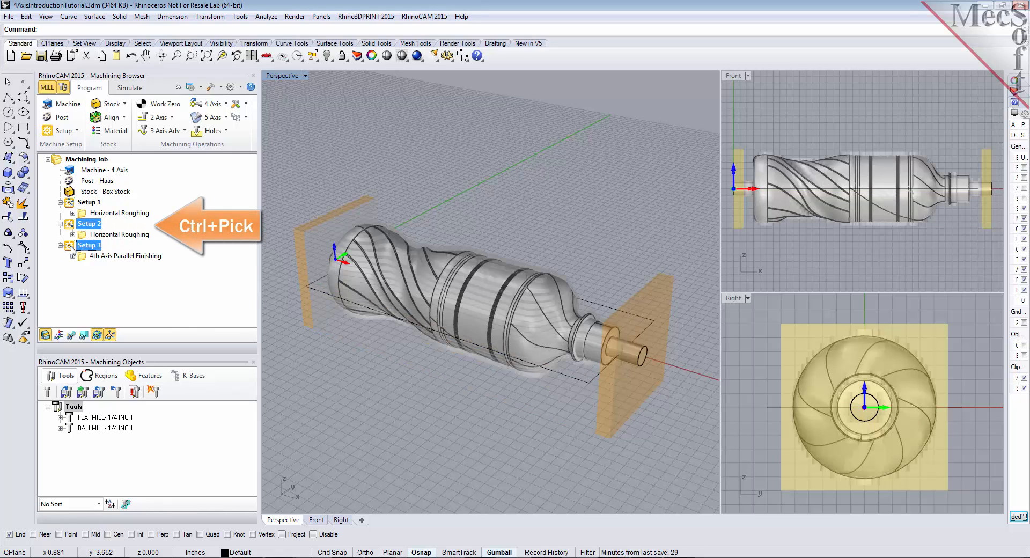
right_click(71, 248)
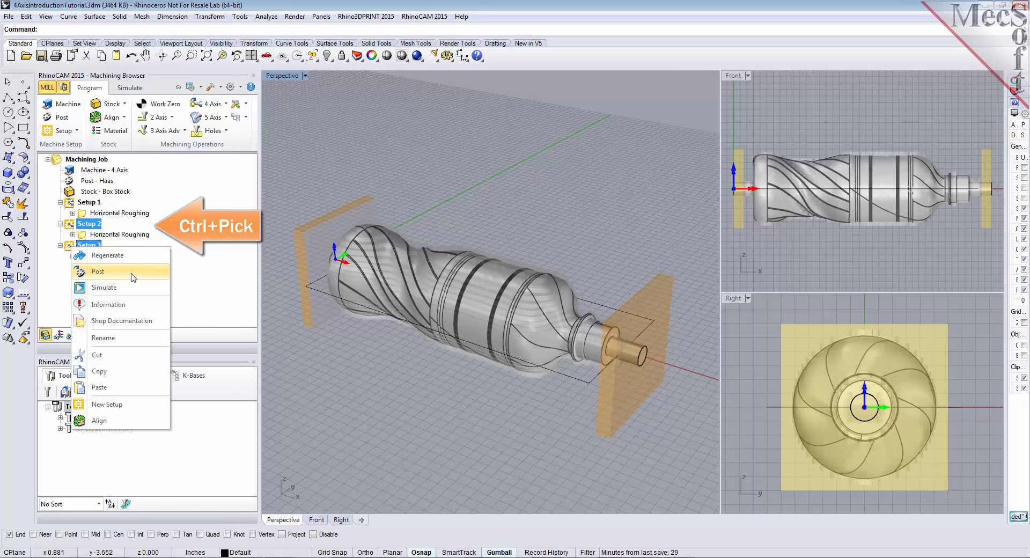
left_click(224, 234)
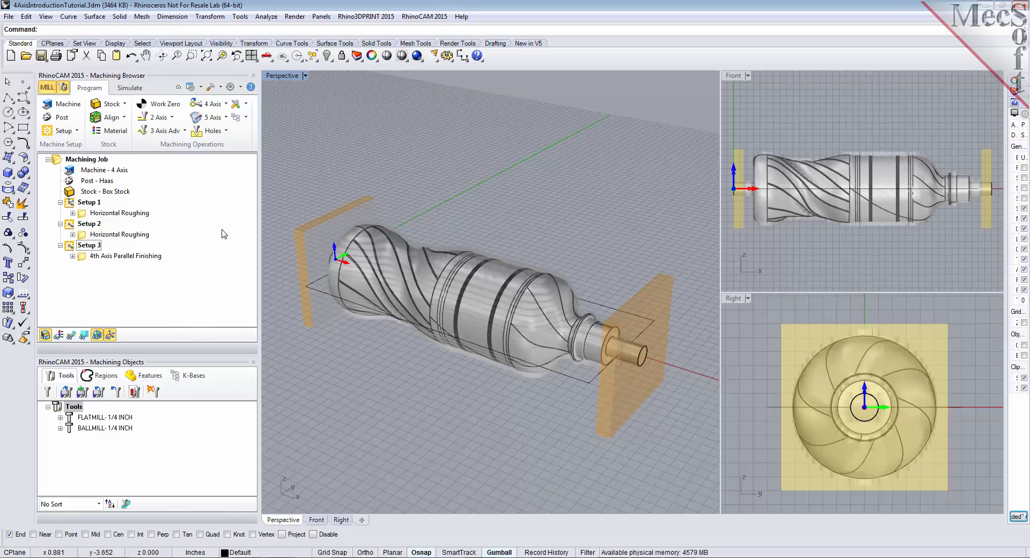